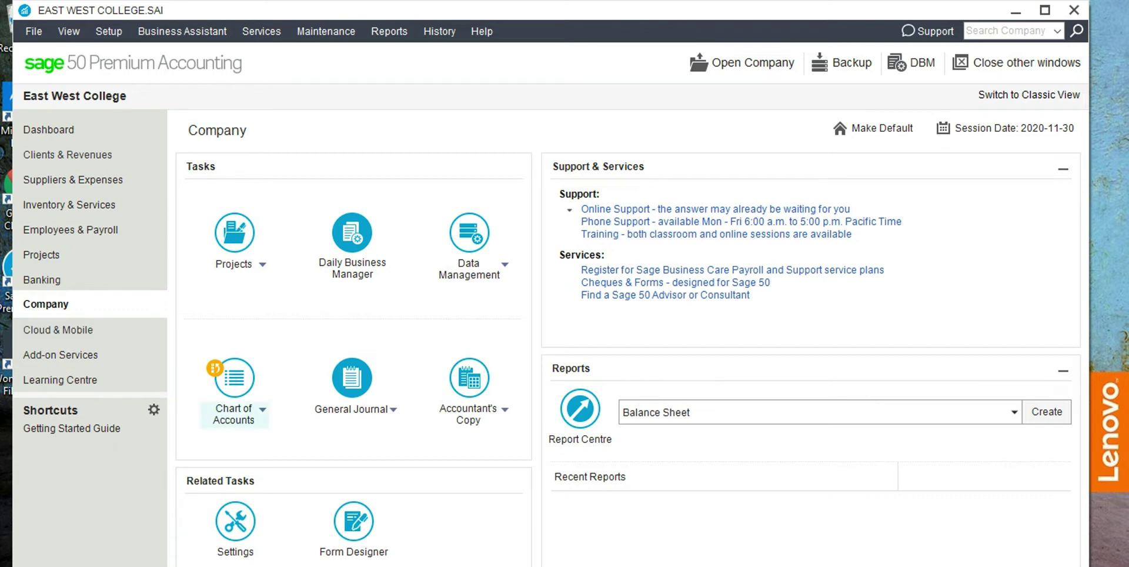
Set the Cash account's opening balance to 200,000 in the chart of accounts and save the record.
click(234, 414)
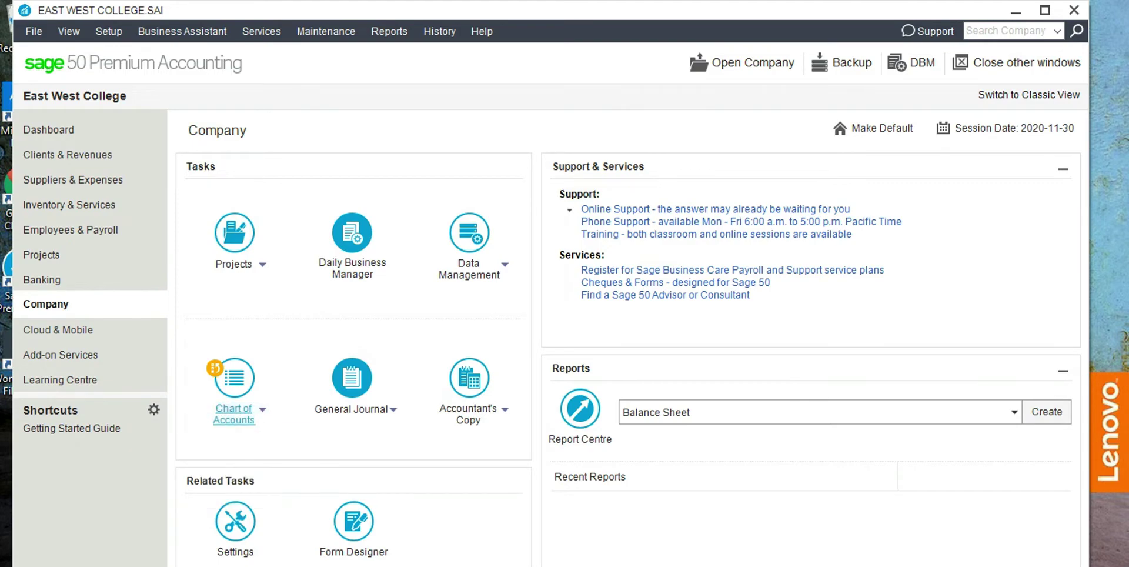
click(242, 438)
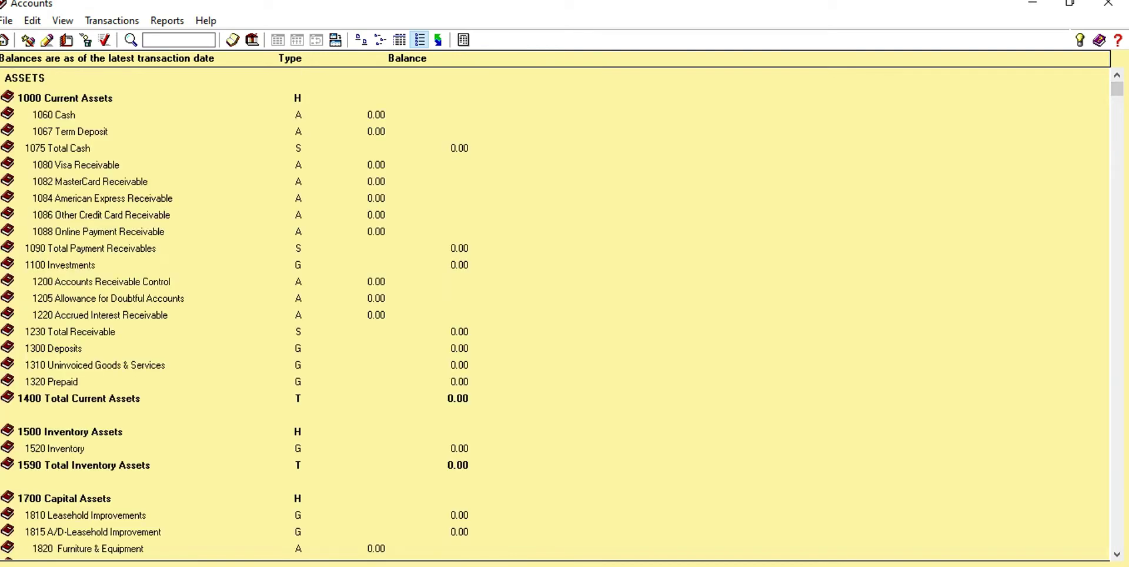
double_click(54, 115)
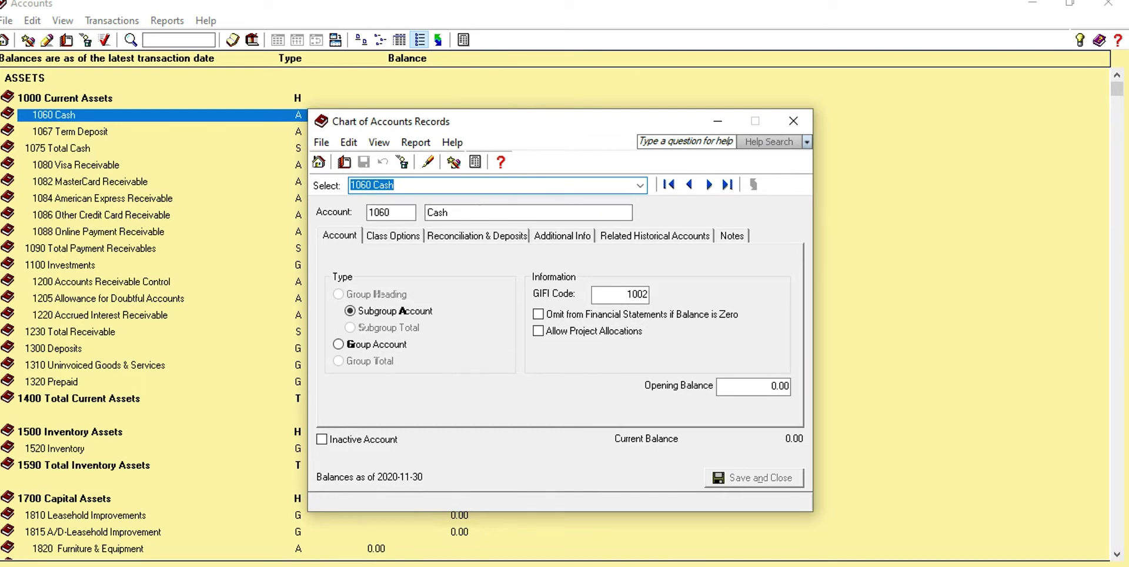
click(787, 386)
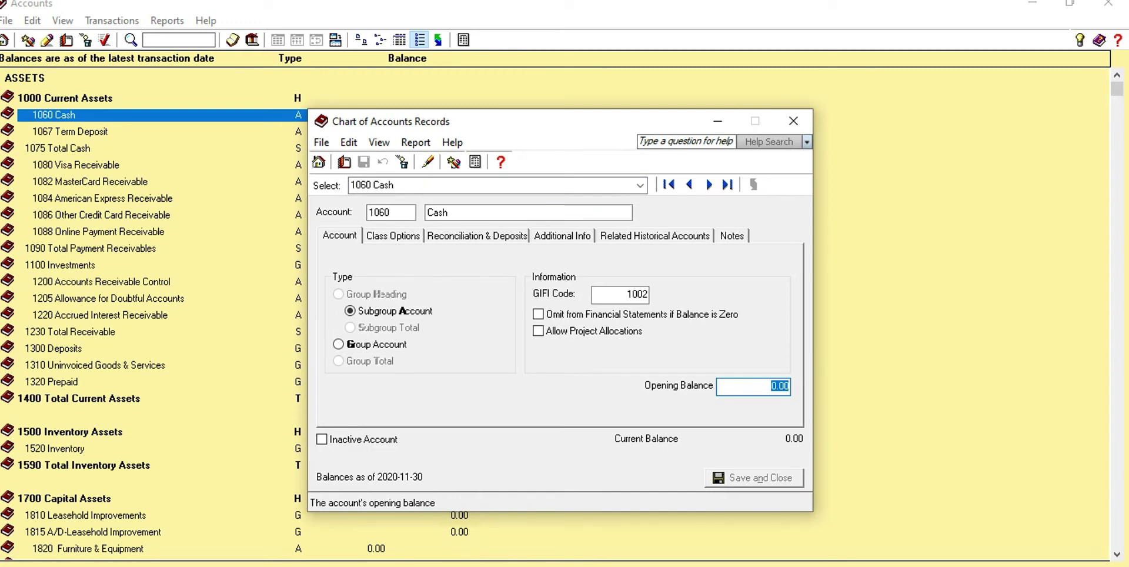
text(200000)
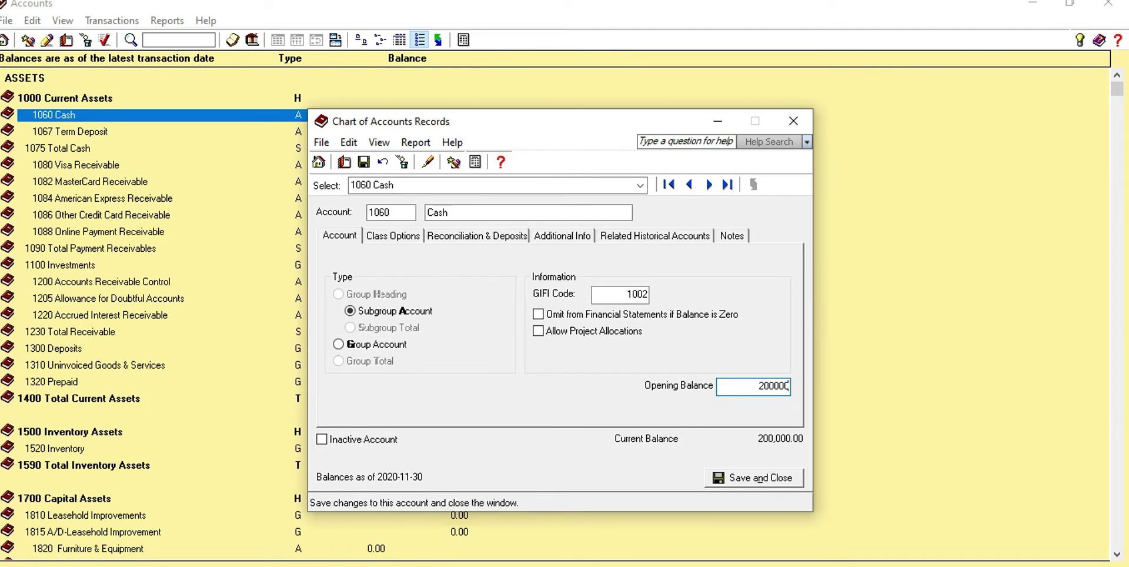
click(755, 477)
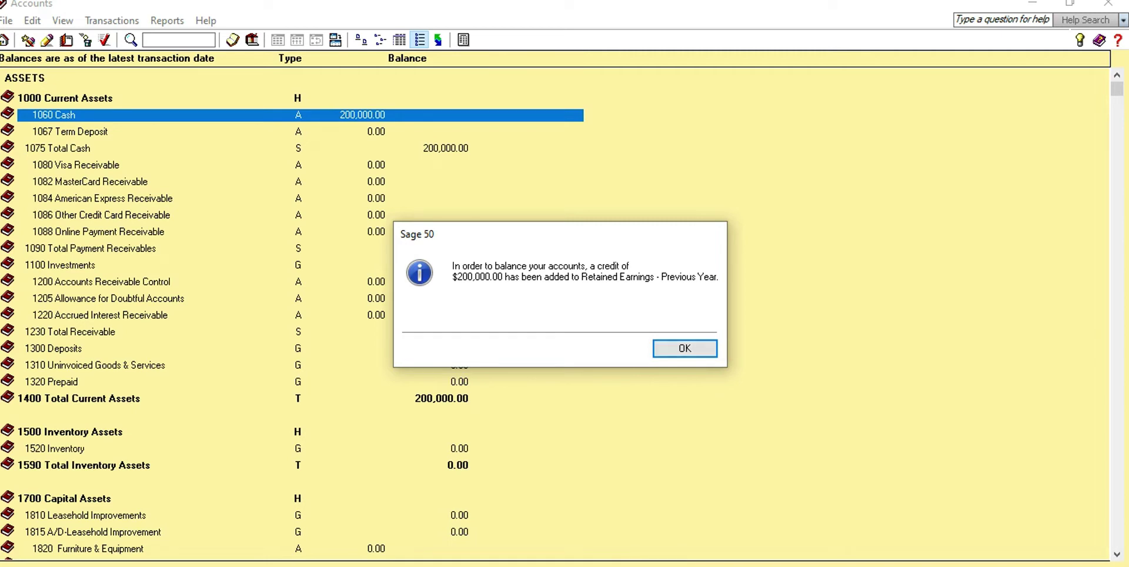
key(Return)
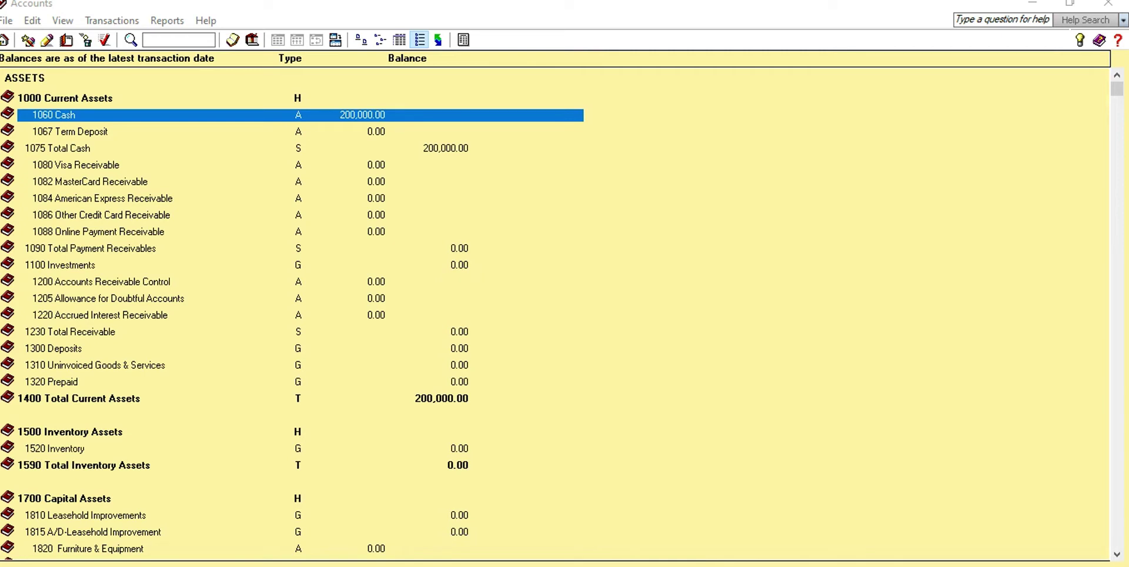
Set the Accounts Receivable Control account's opening balance to 12,000 and save the record.
double_click(101, 281)
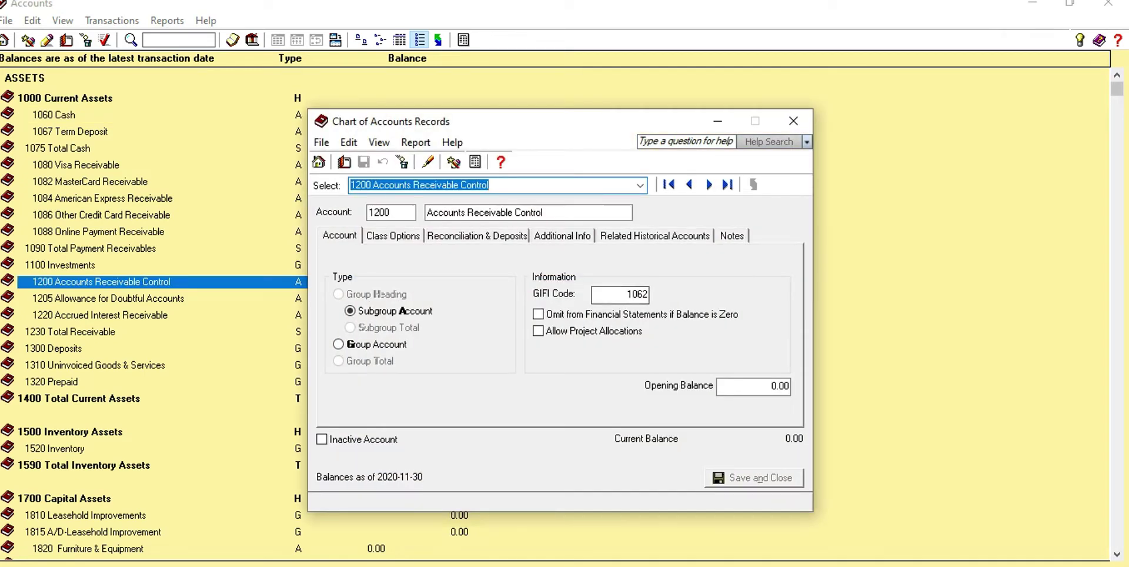
click(771, 386)
drag(771, 386, 788, 386)
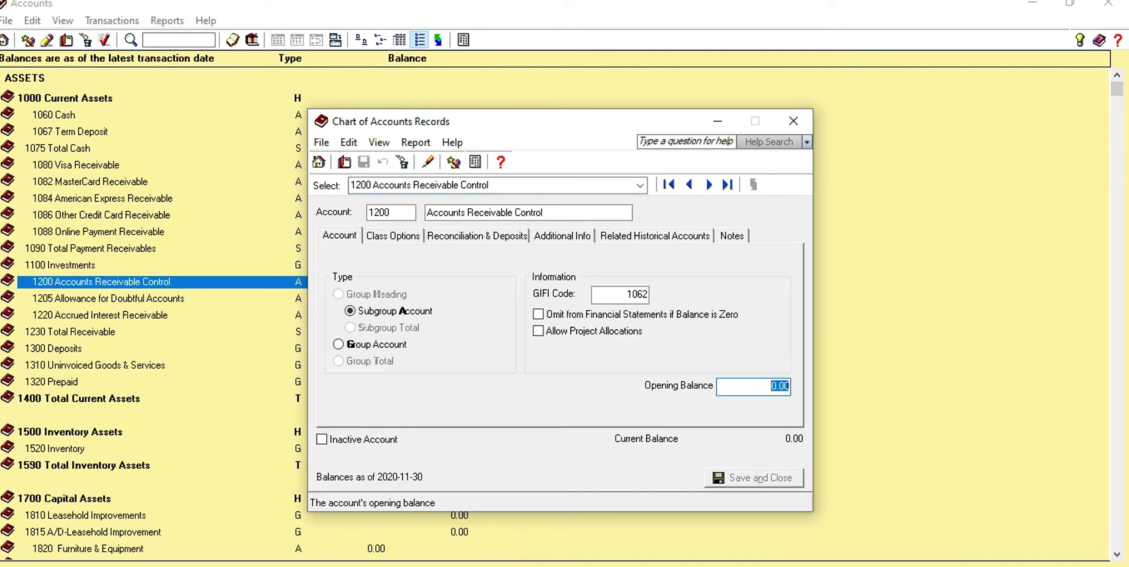
text(12000)
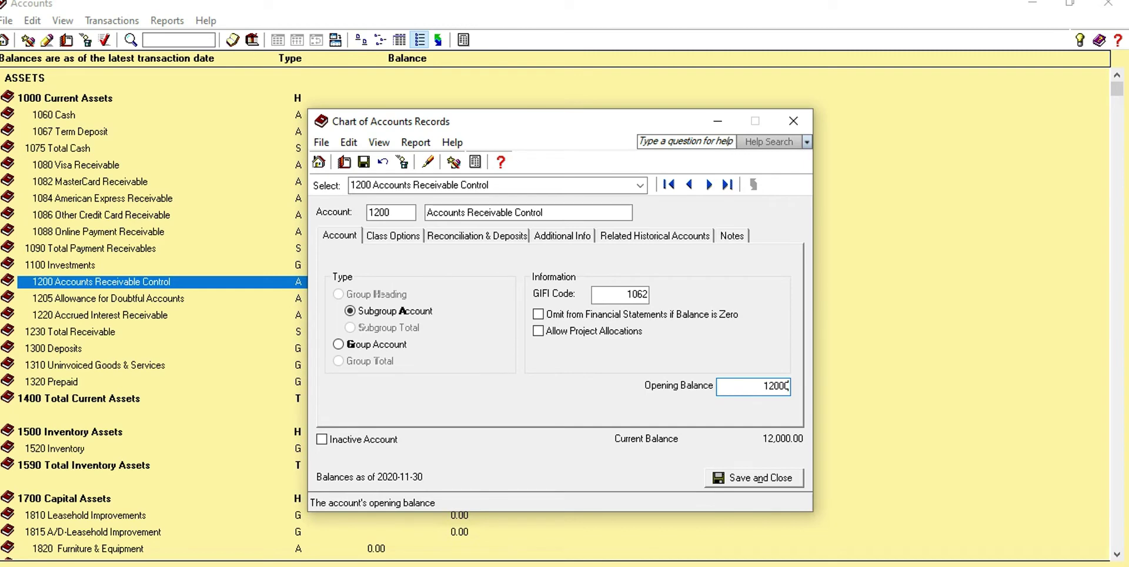
click(761, 478)
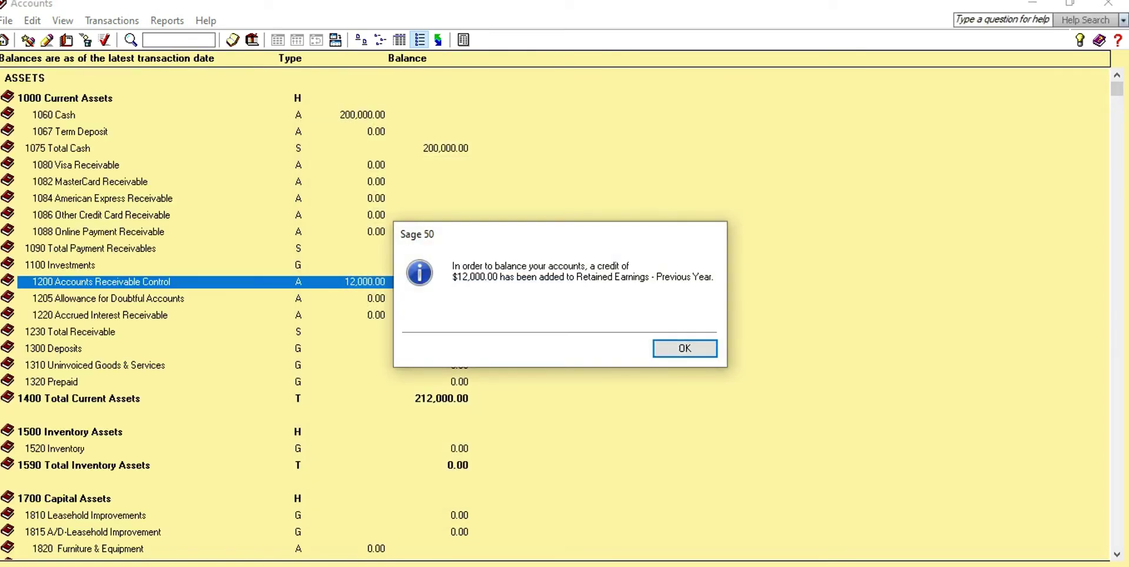
key(Return)
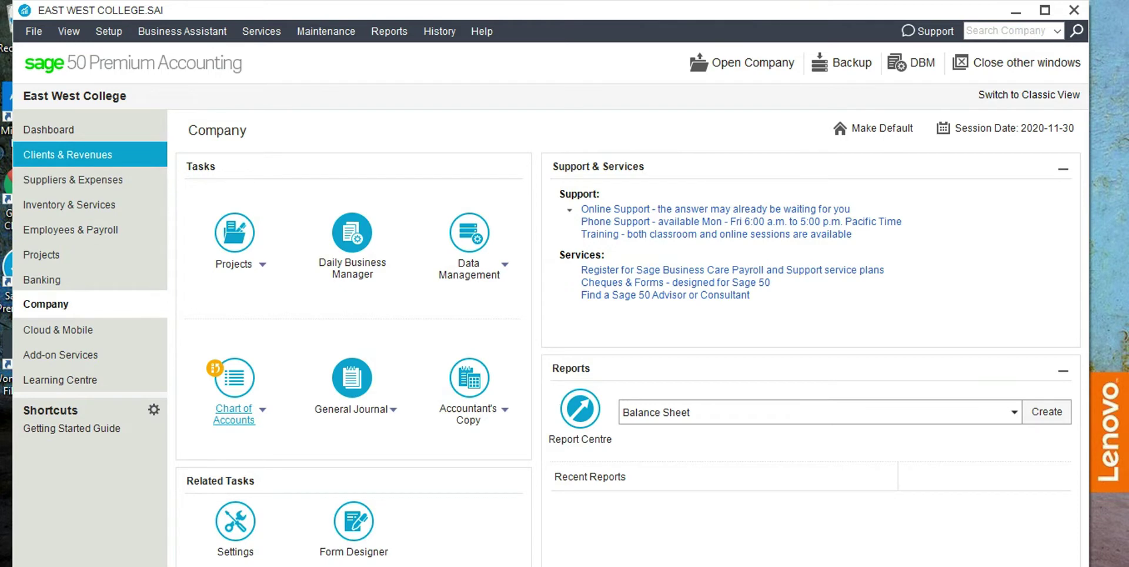
Add a client record named Limerick Corp and save it.
click(67, 155)
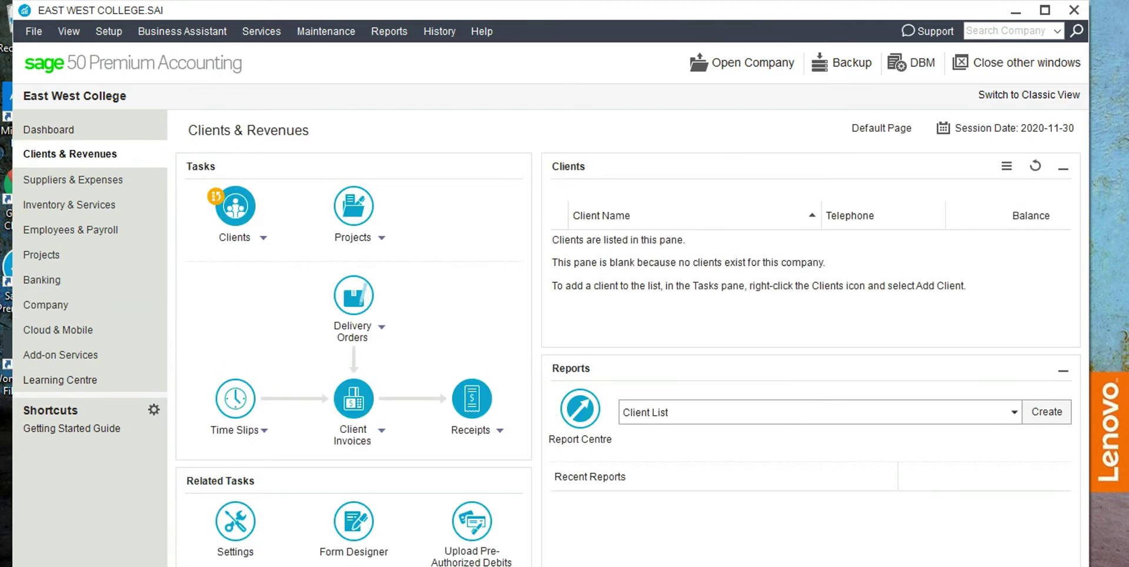
click(263, 237)
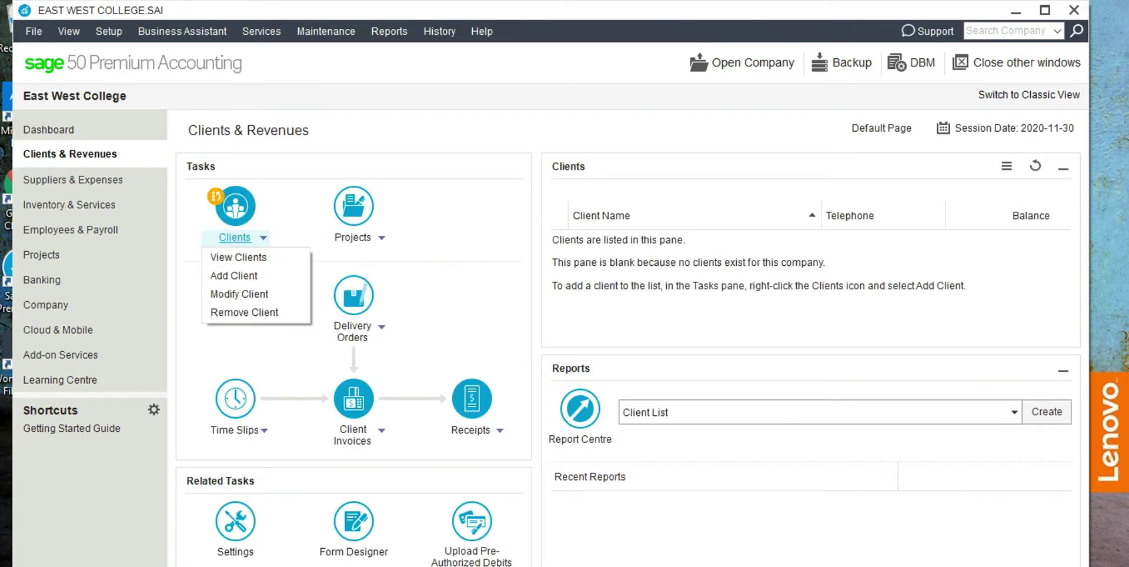
click(257, 275)
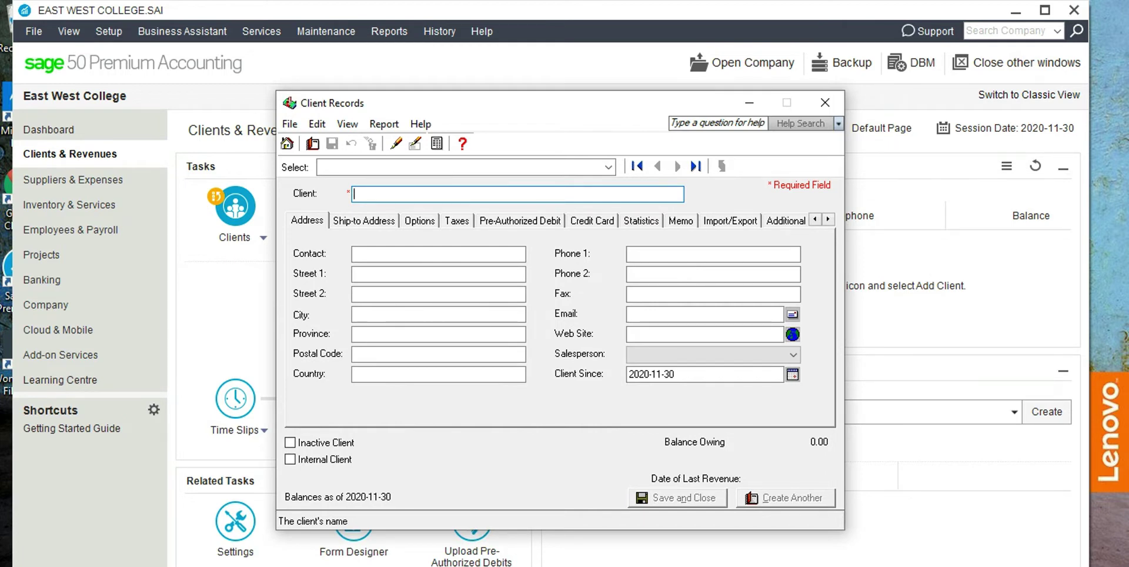
text(Limerick Corp)
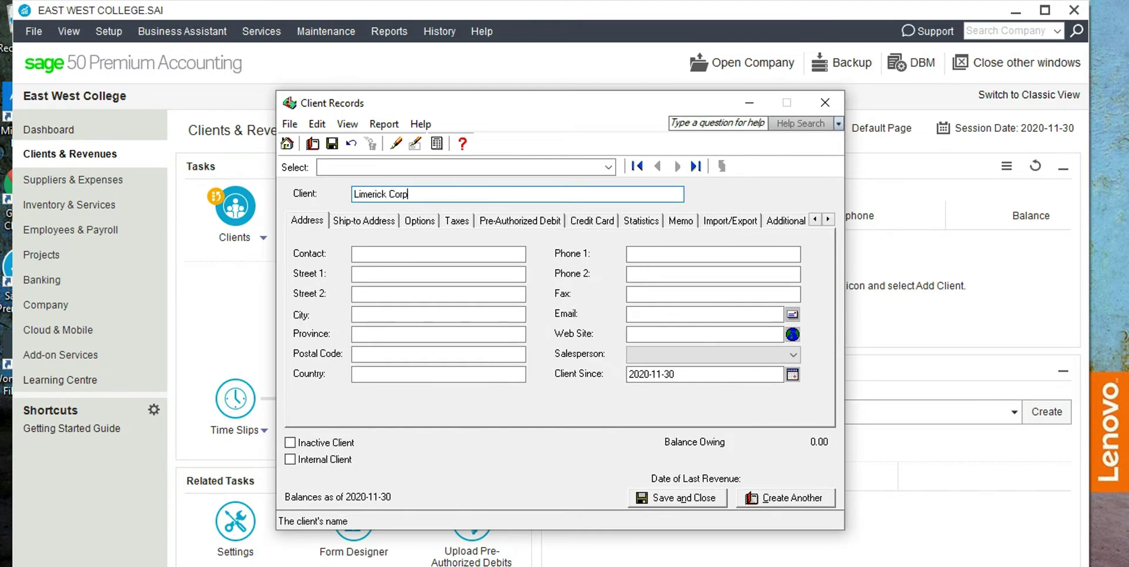
click(439, 274)
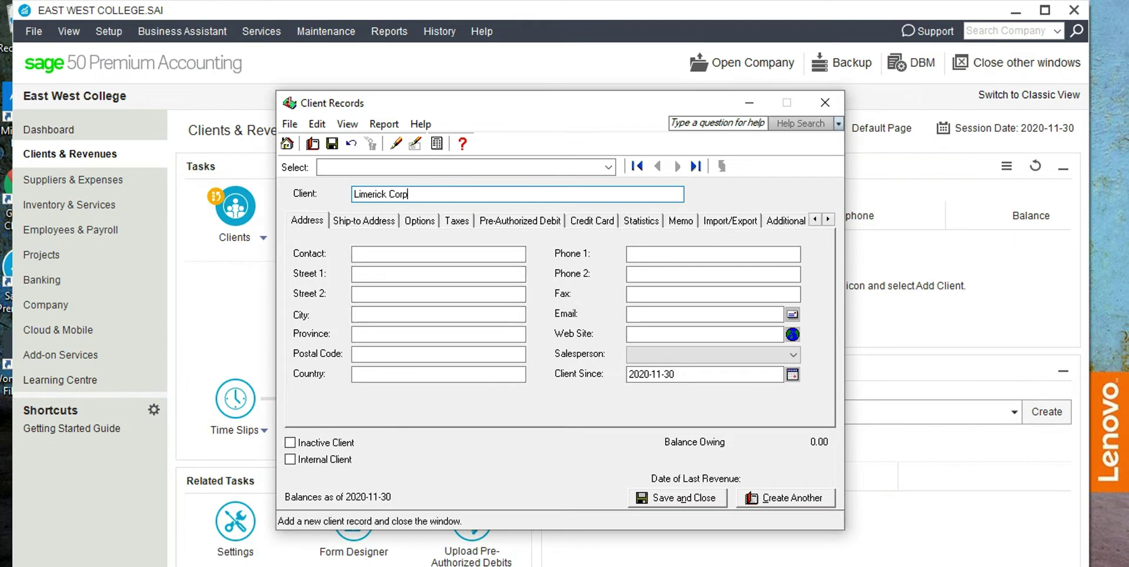
click(678, 498)
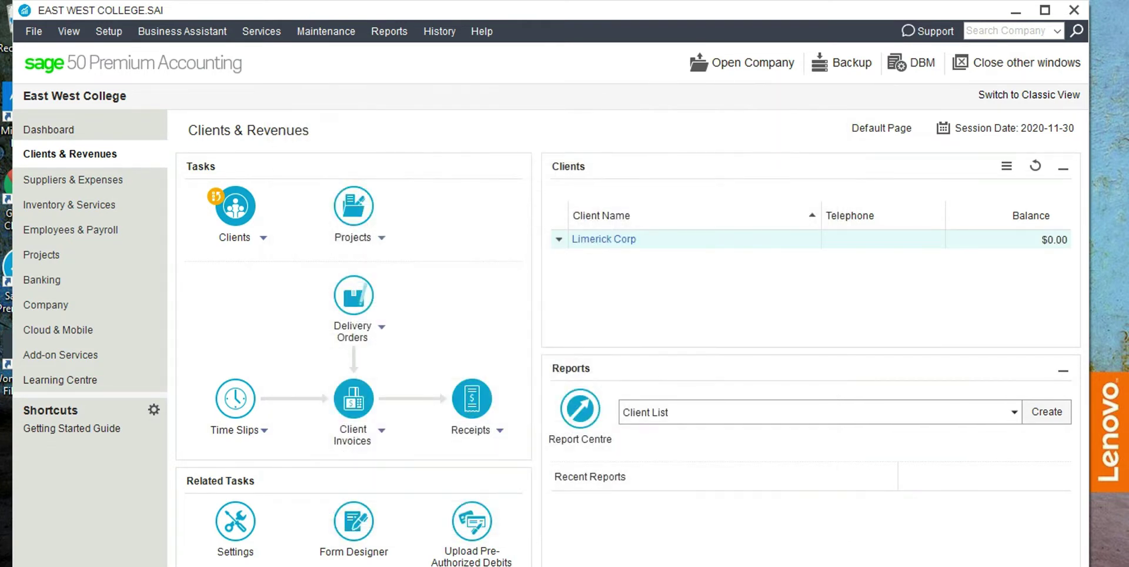
Record historical invoice 12 for 8,000 in Limerick Corp's client record and close the record.
click(263, 237)
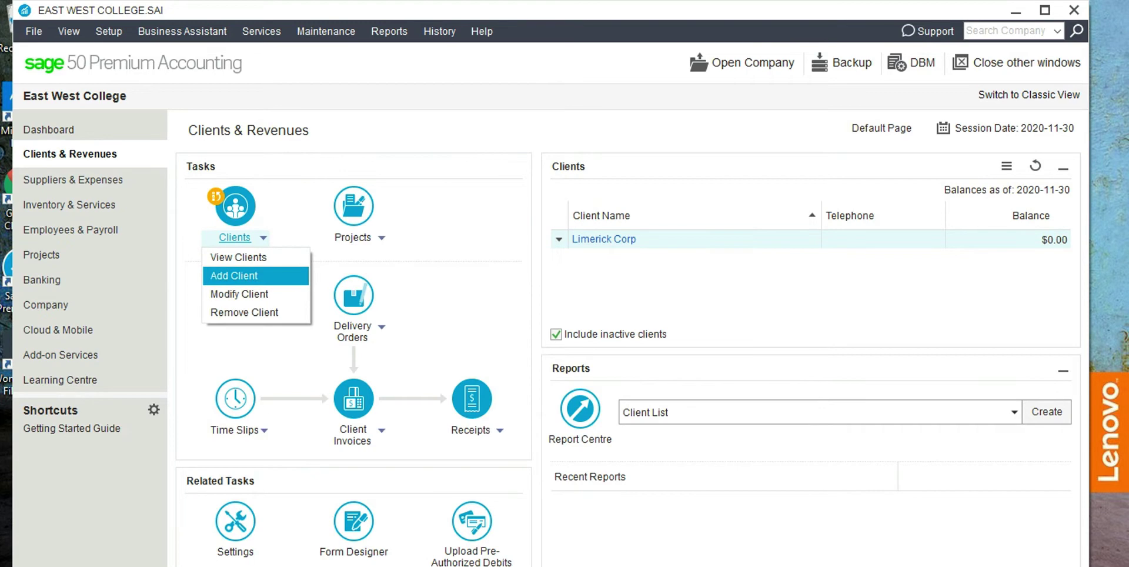
click(238, 257)
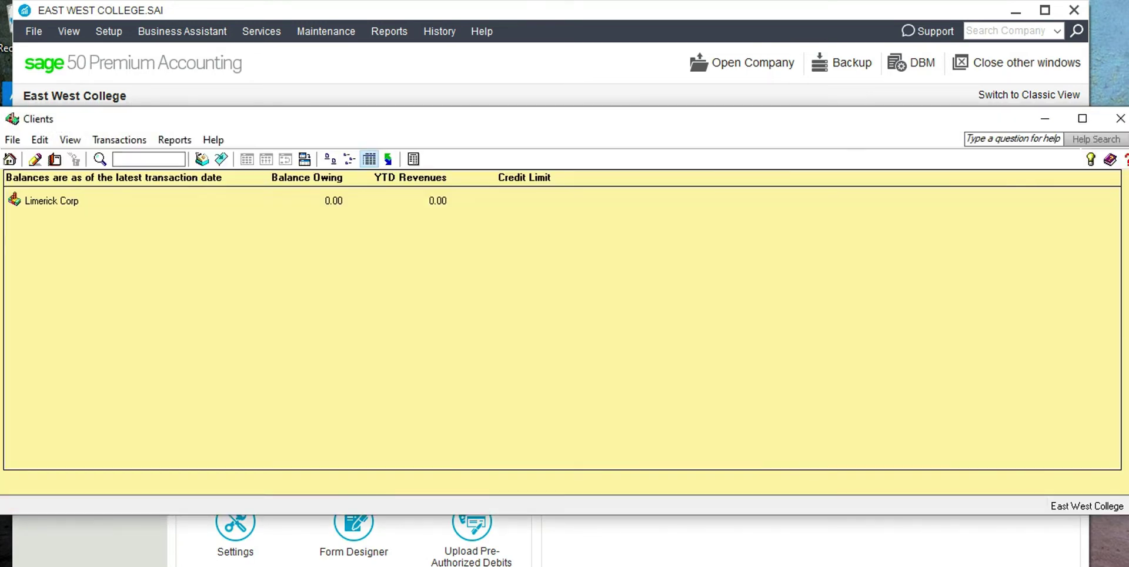
double_click(51, 200)
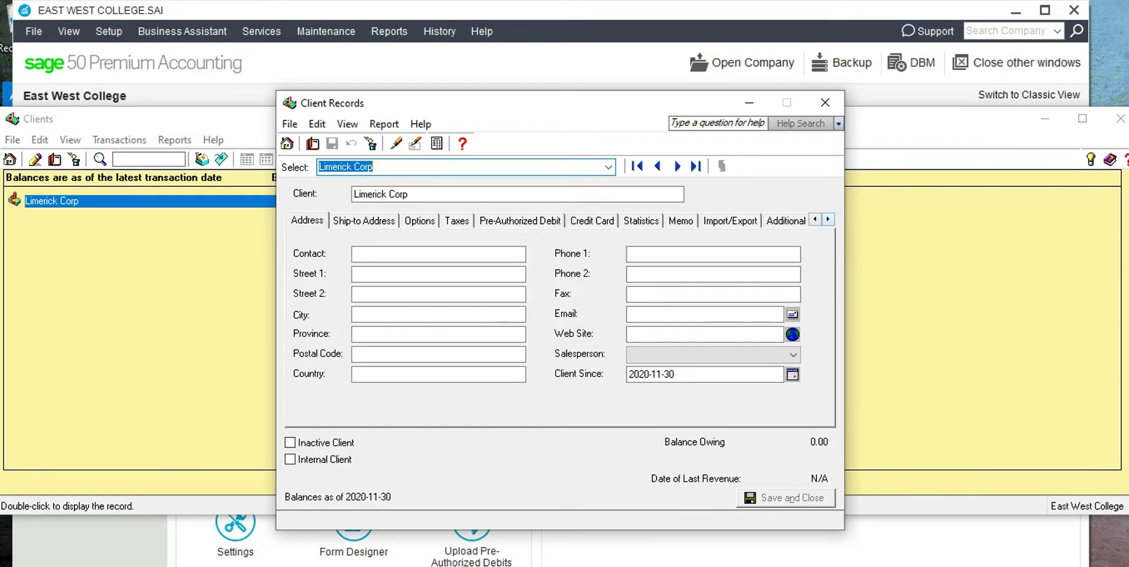
click(828, 219)
click(828, 219)
click(763, 220)
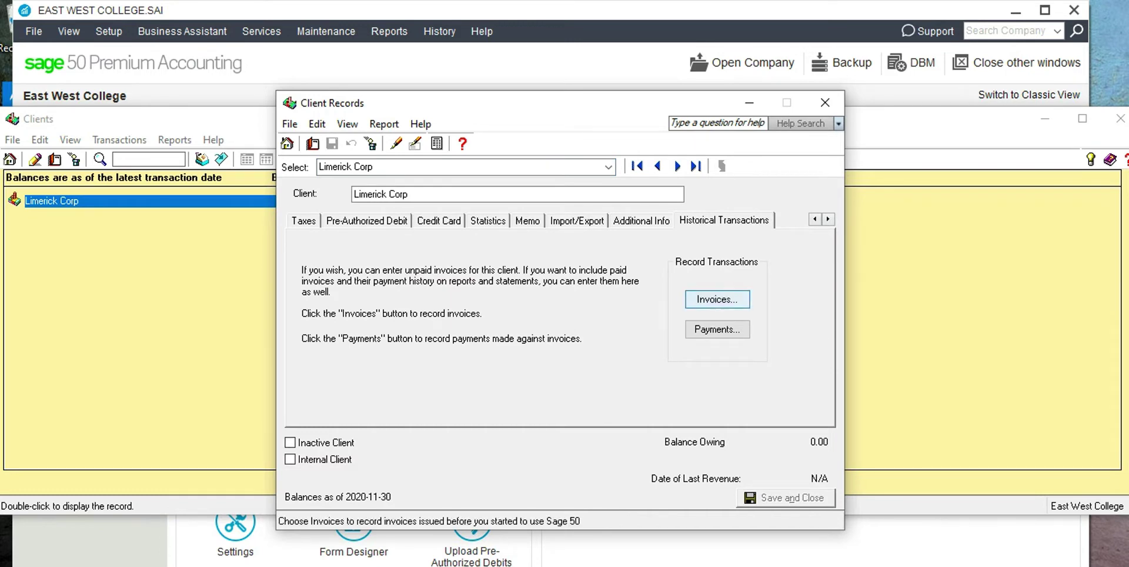
click(718, 298)
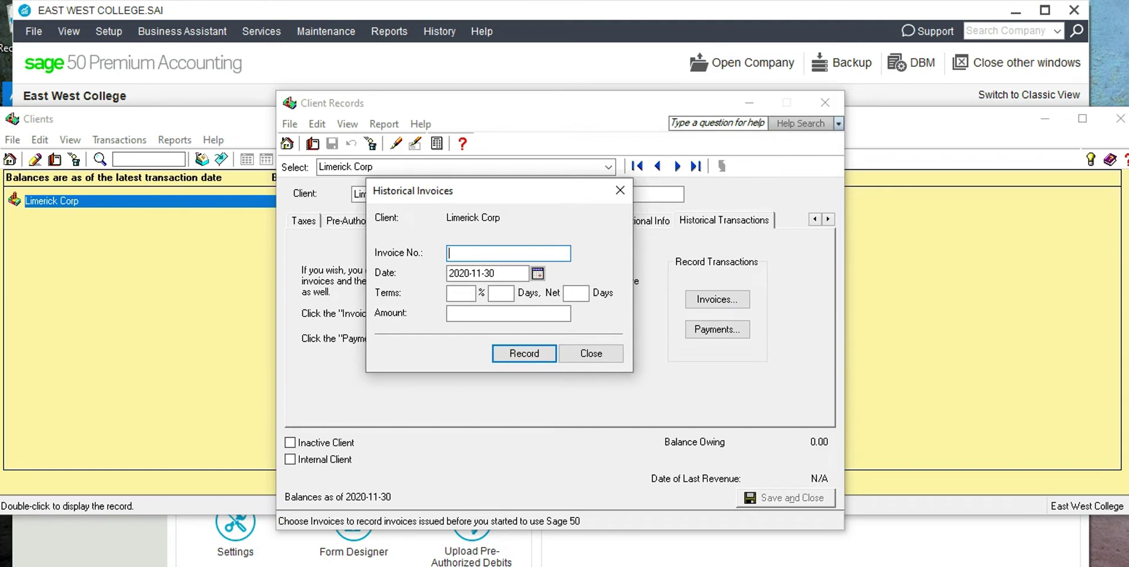
text(12)
click(508, 313)
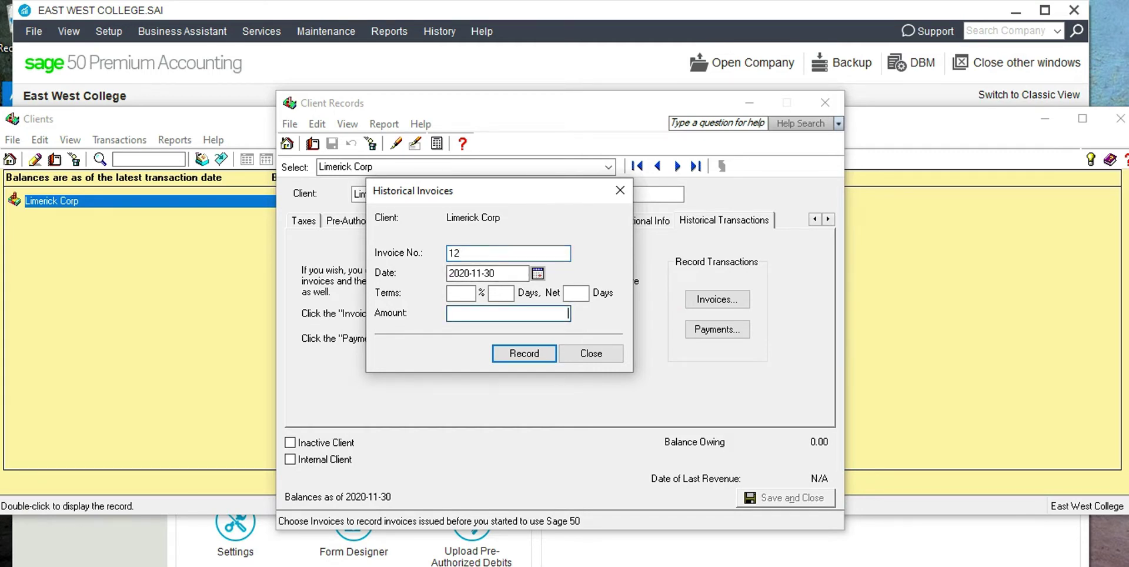
text(8000)
key(Return)
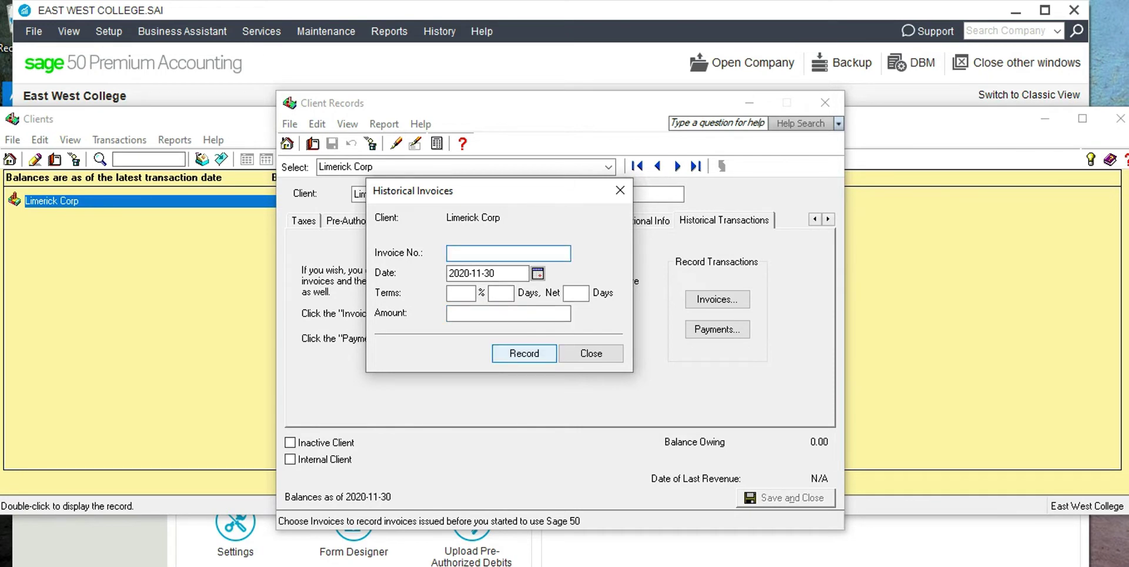
click(590, 353)
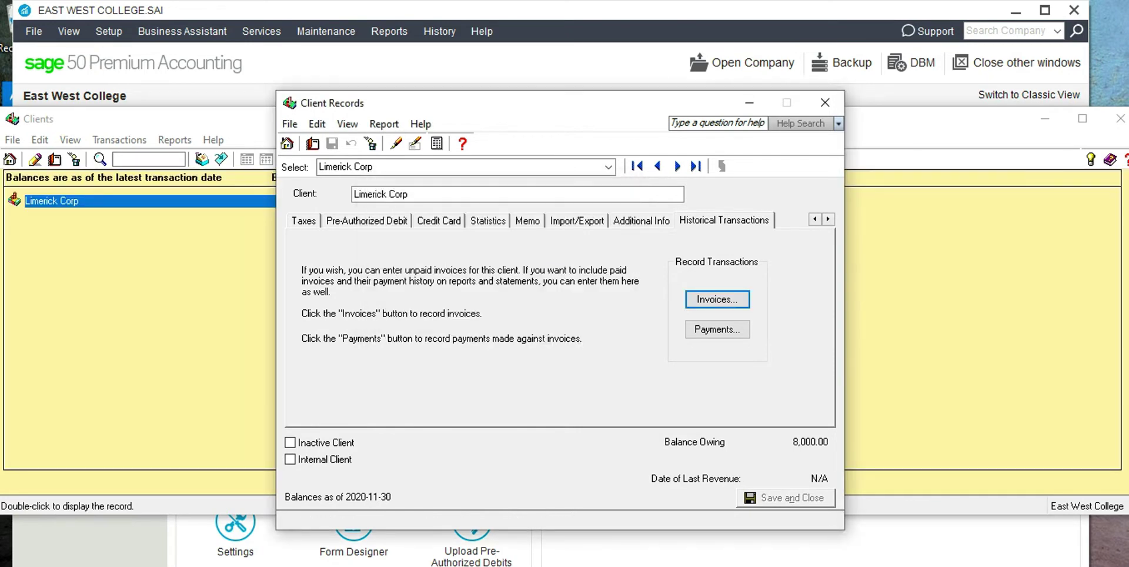
click(826, 102)
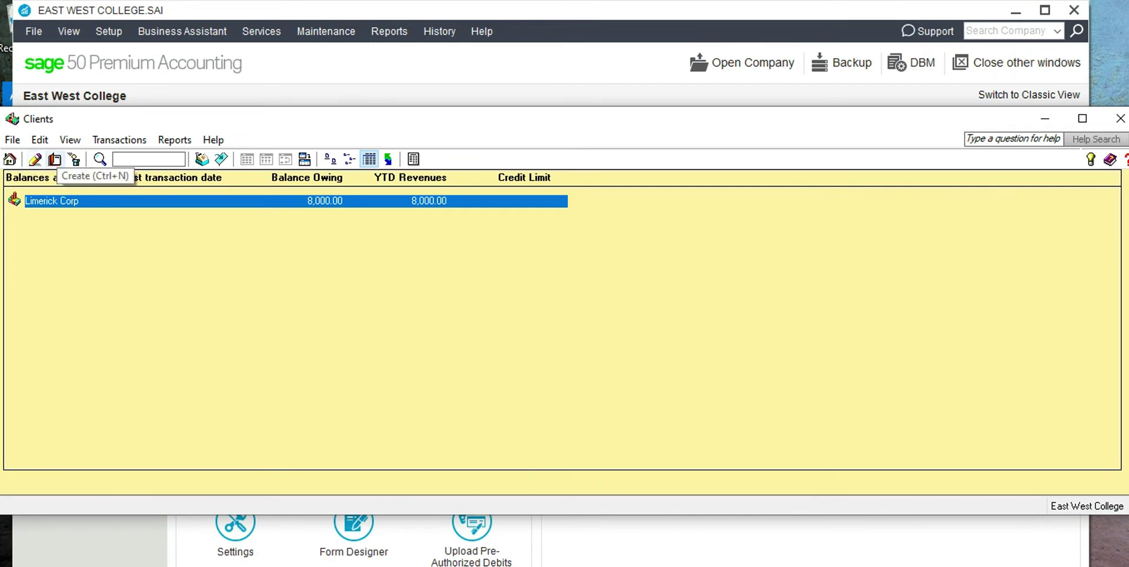
Create a client record named Mercer Inc. and save it.
click(55, 159)
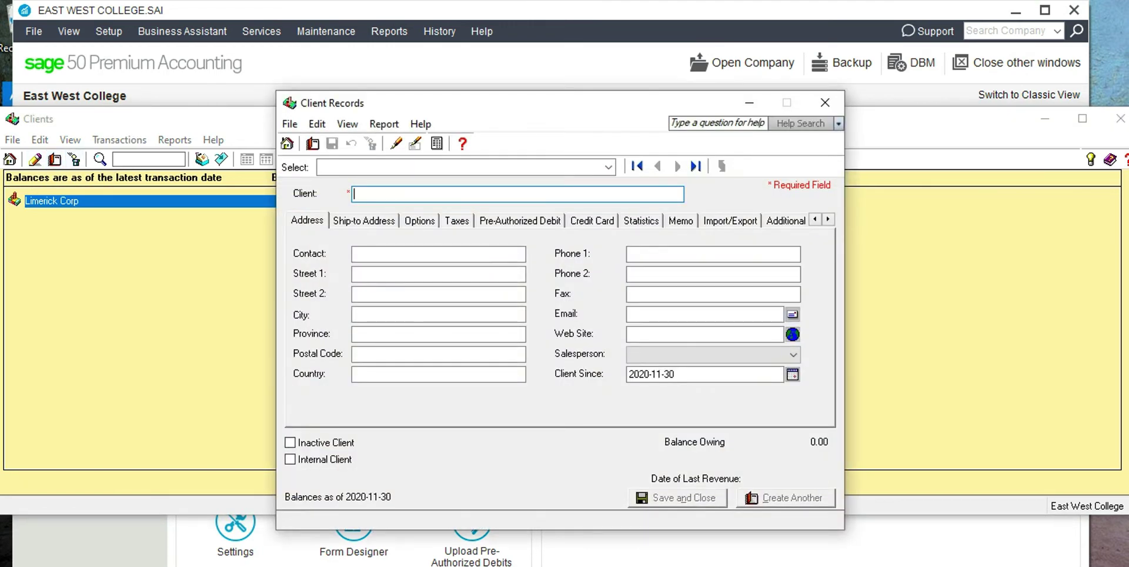
text(Merce)
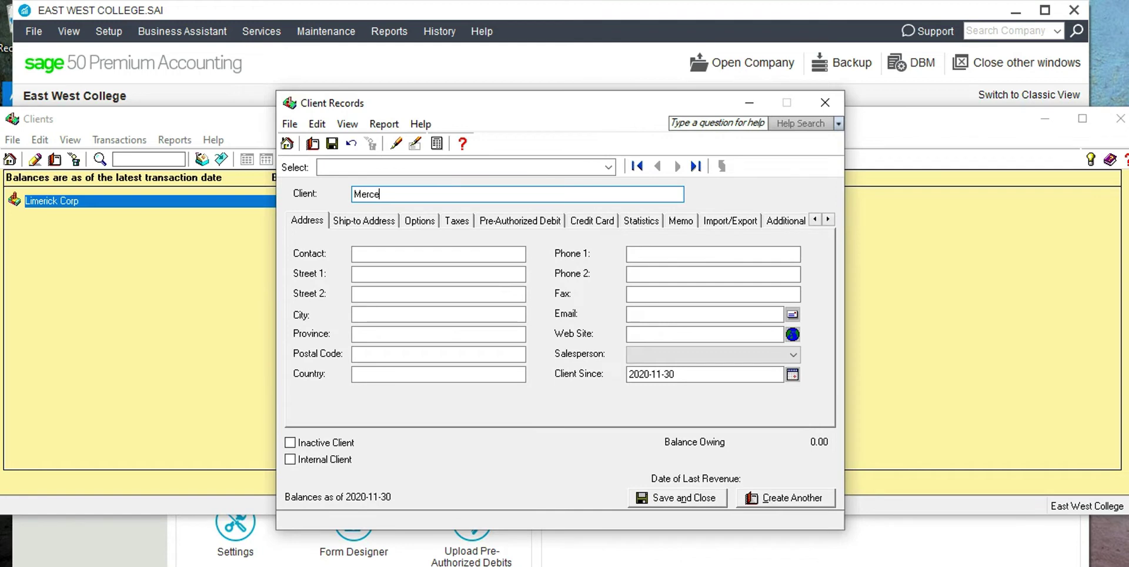
text(r Inc.)
click(676, 497)
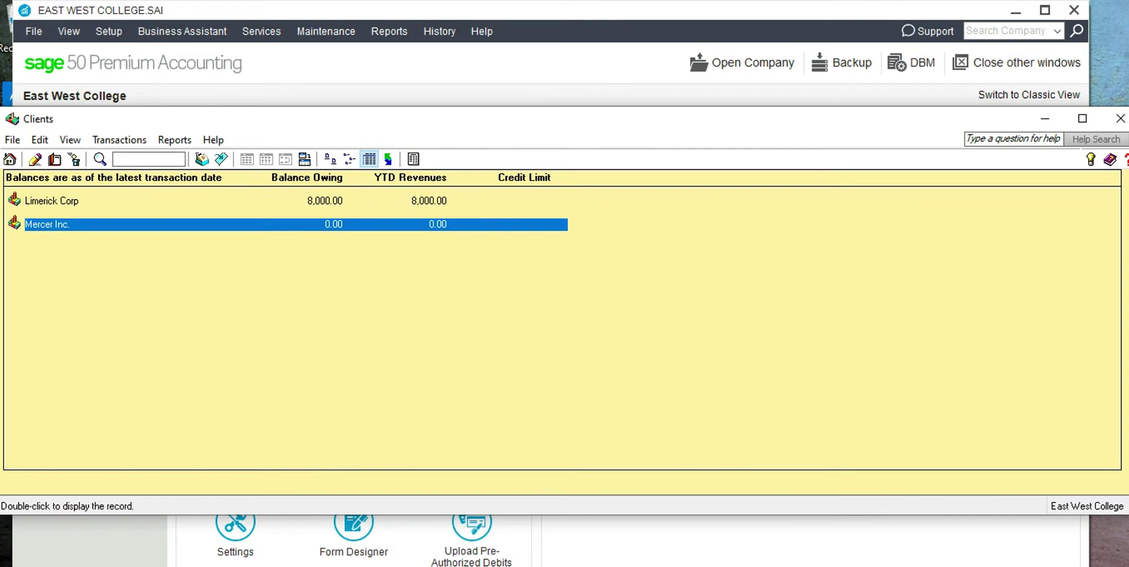
Record historical invoice 13 for 4,000 in Mercer Inc.'s client record and close the invoice entry.
key(Return)
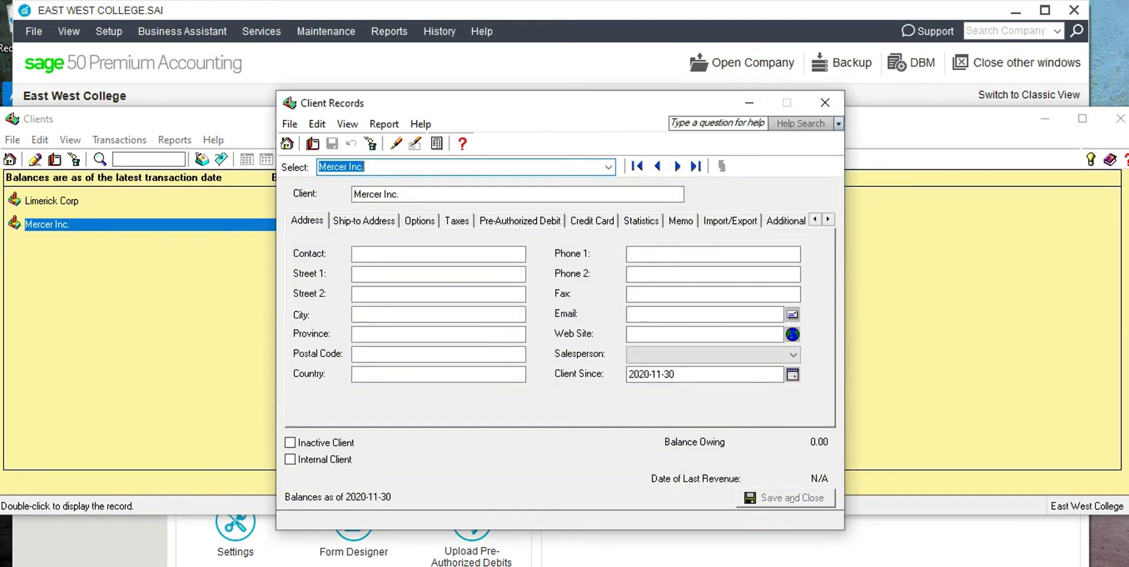
click(828, 219)
click(828, 219)
click(764, 221)
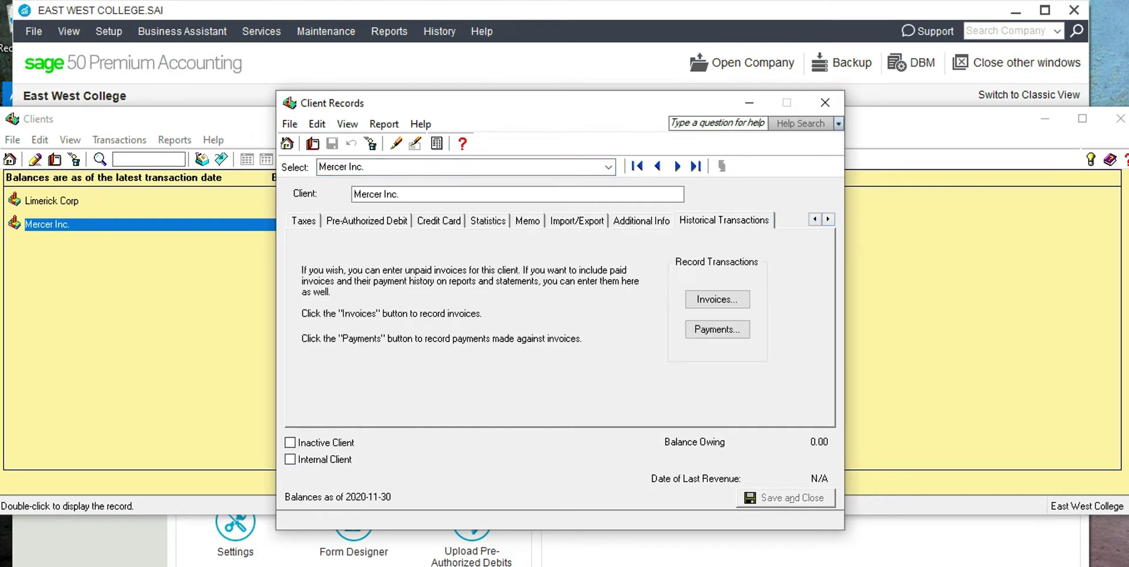
click(717, 299)
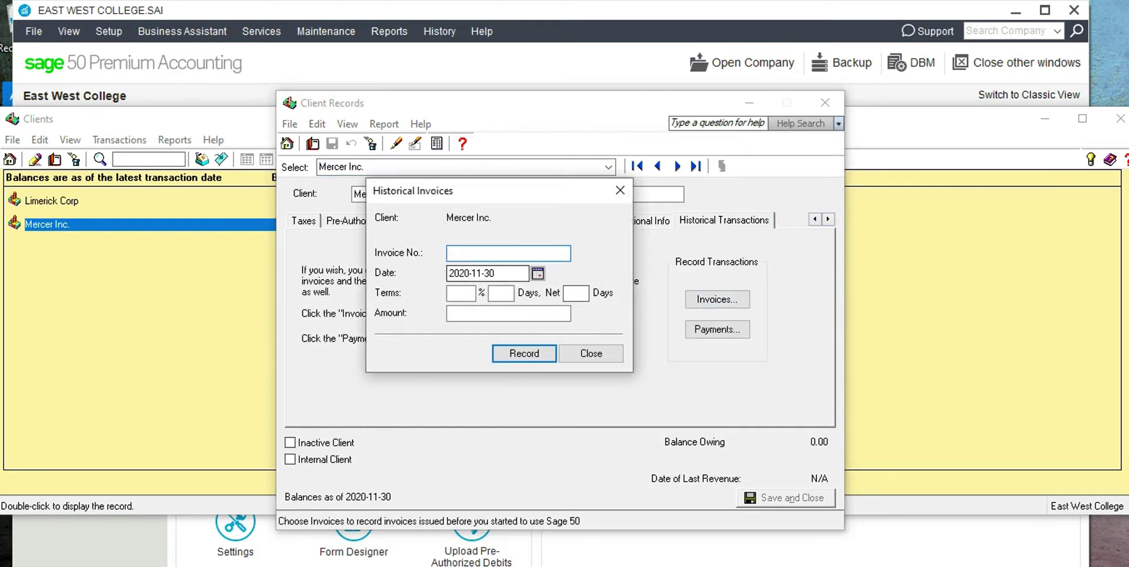
text(13)
key(Tab)
key(Tab)
text(4000)
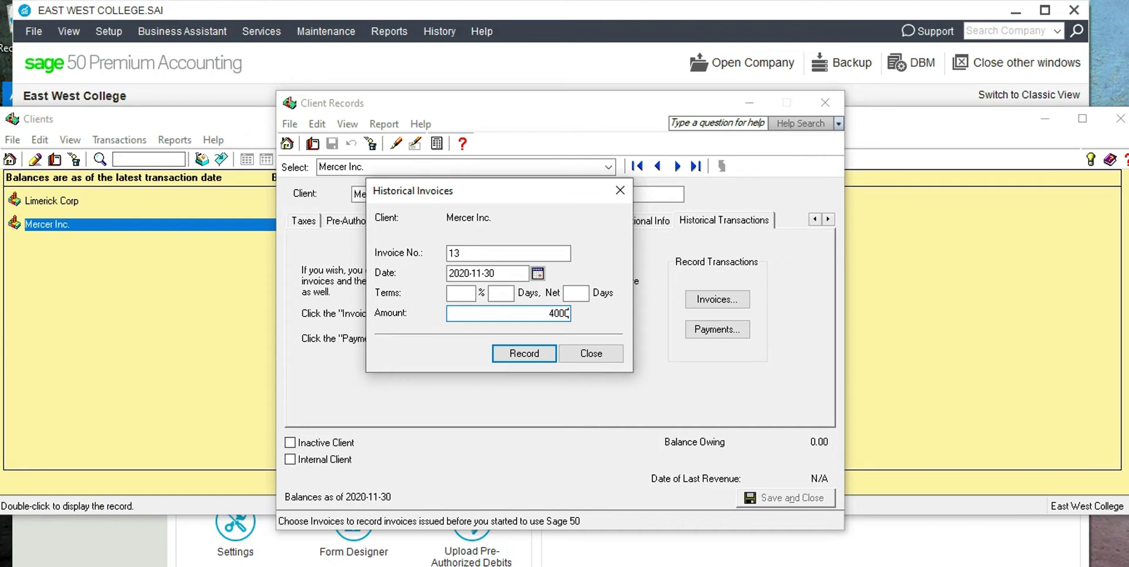
key(Return)
click(620, 190)
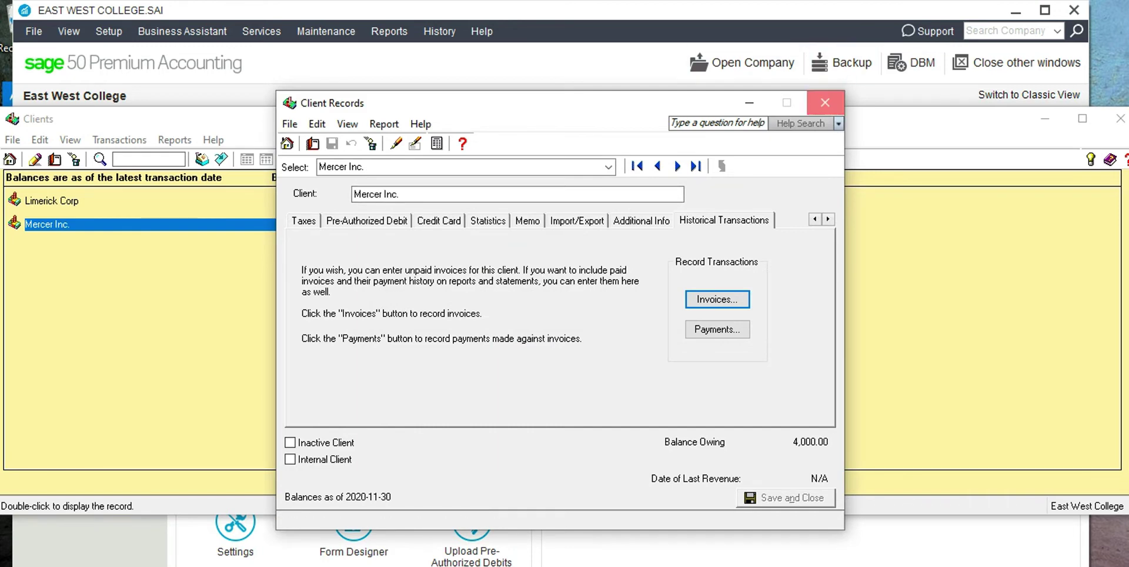
Close Mercer Inc.'s record and the client list, and open the company's chart of accounts.
click(825, 102)
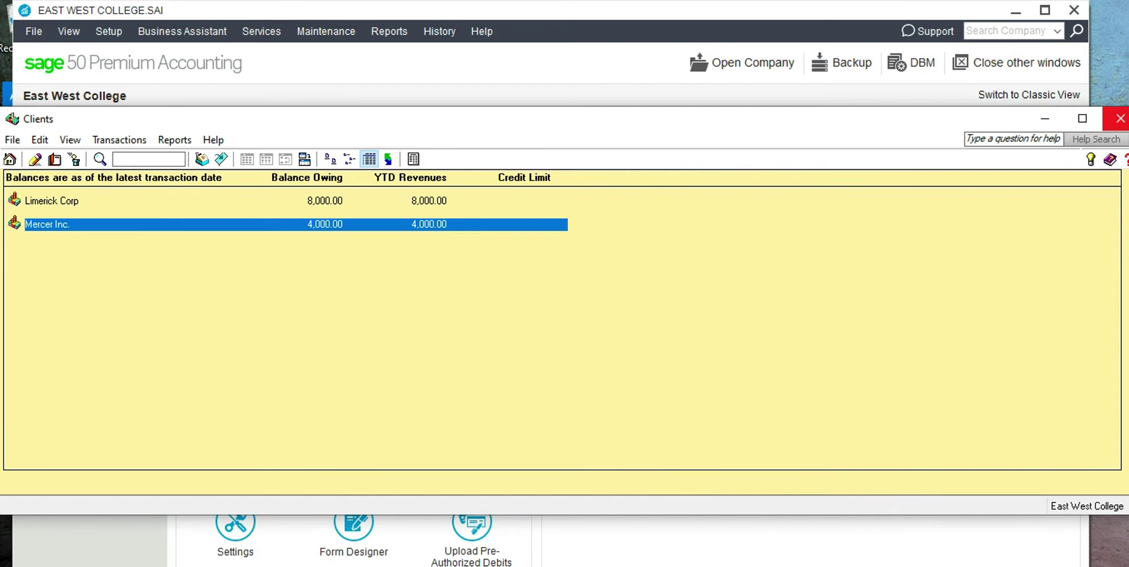
click(1121, 119)
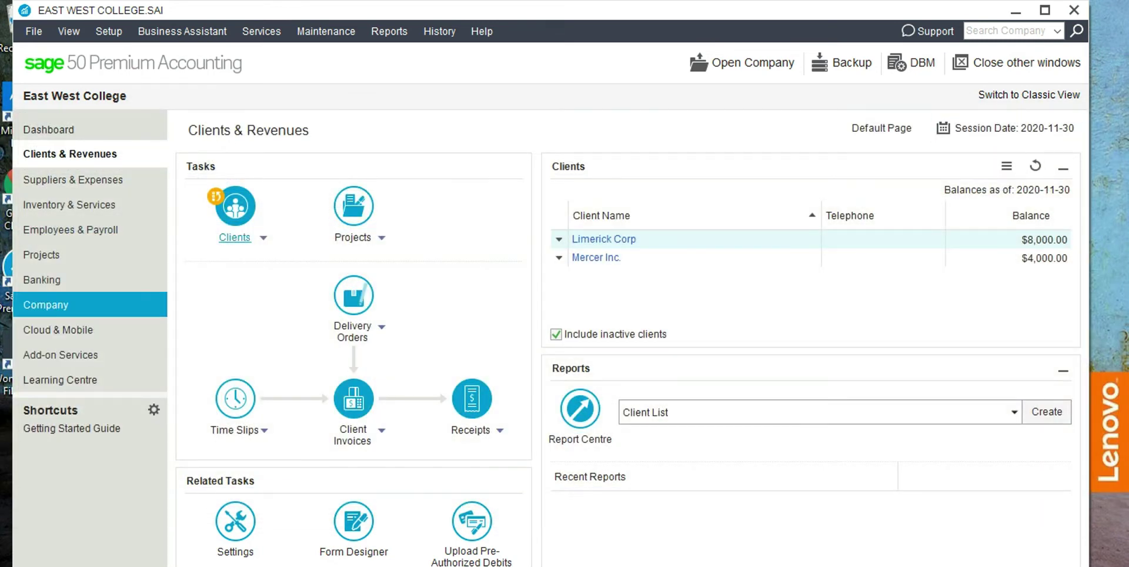
click(45, 305)
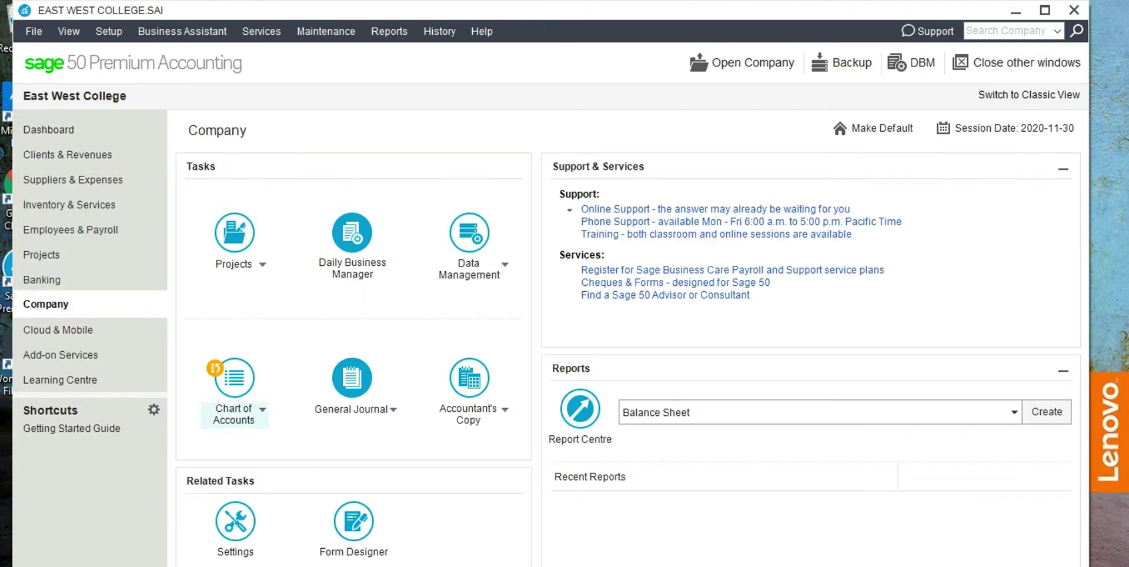
click(262, 410)
click(242, 439)
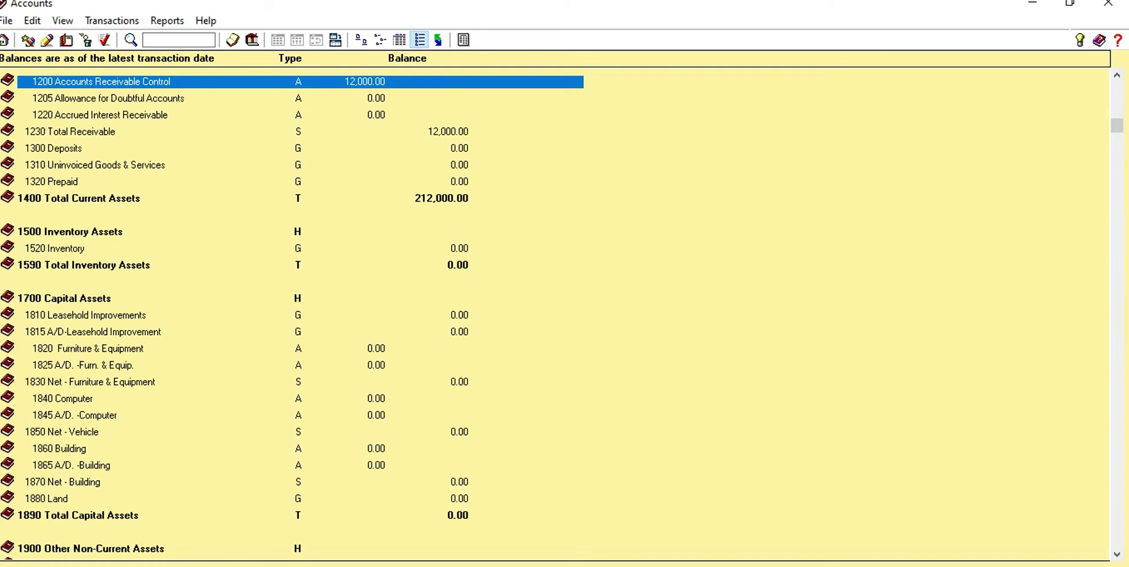
Set the opening balance of account 2100 Accounts Payable Control to 12,300, save it and close the accounts list.
drag(1117, 125, 1117, 164)
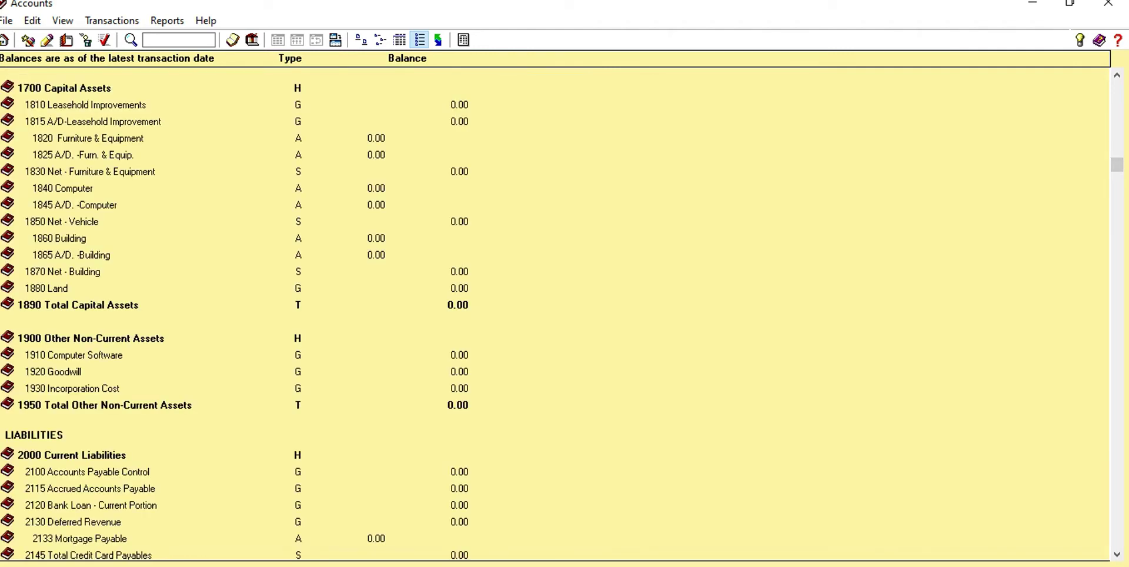
double_click(87, 472)
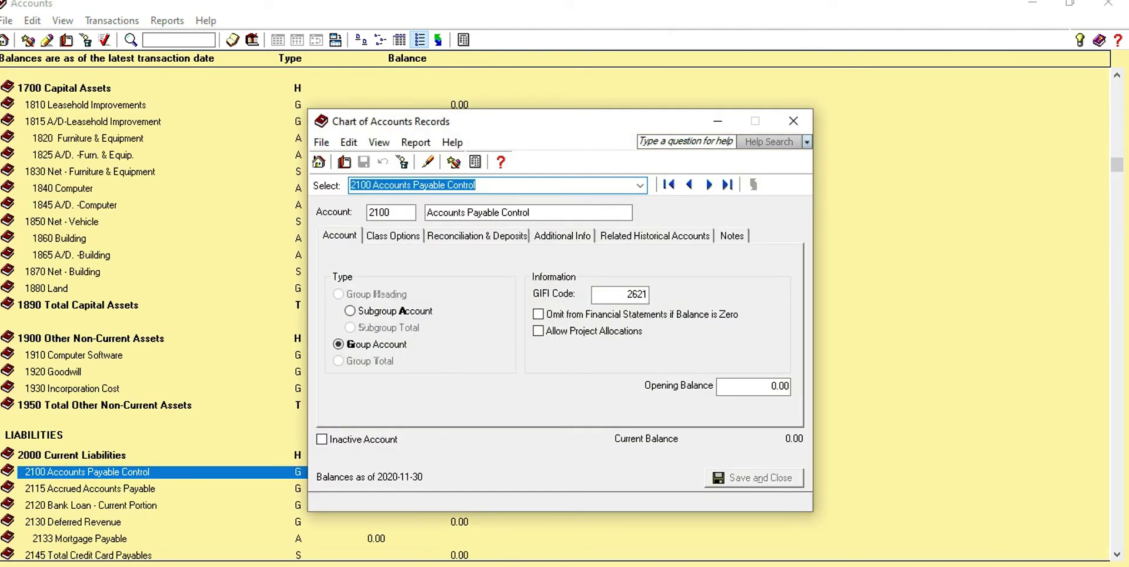
drag(771, 386, 787, 386)
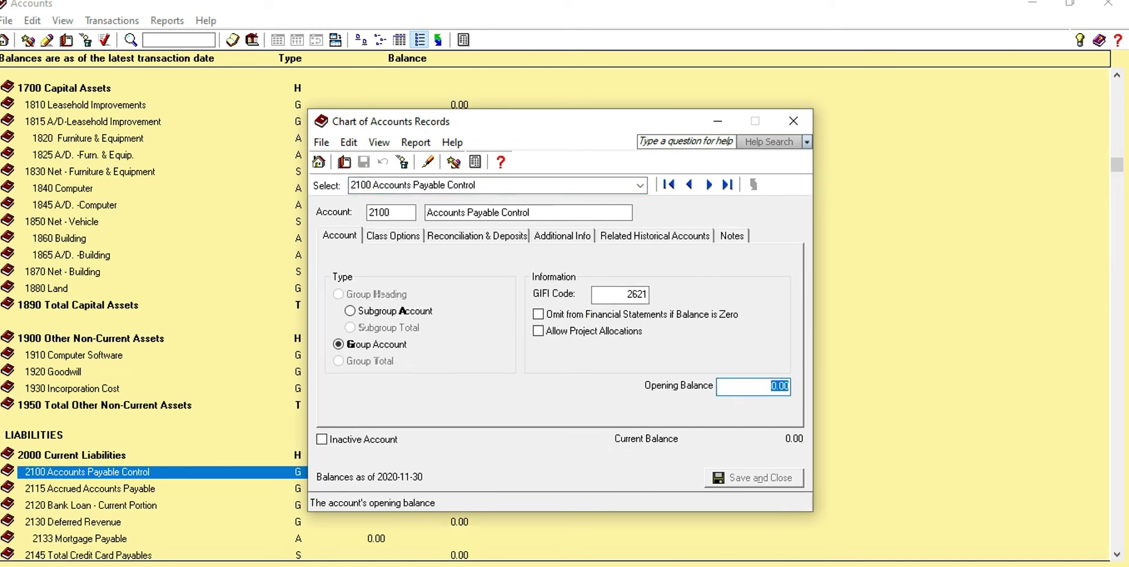
text(12)
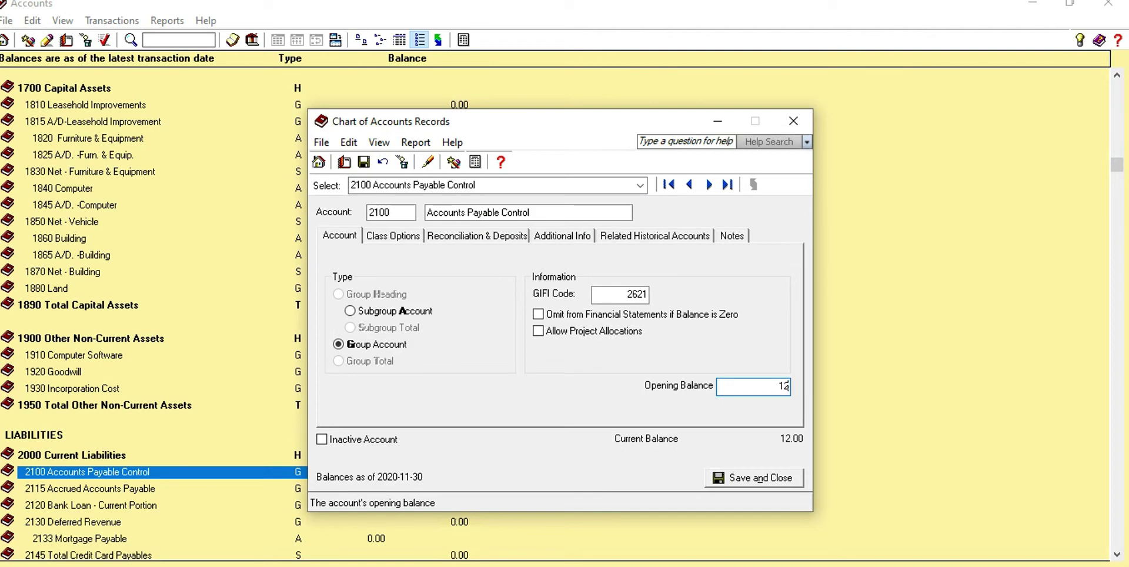
text(300)
click(754, 477)
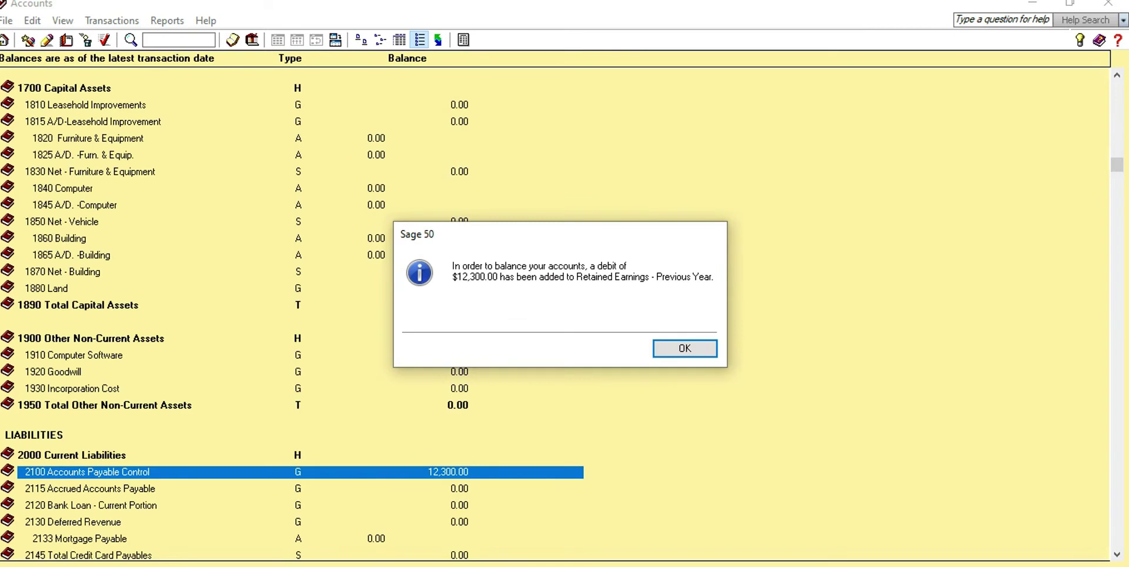
key(Return)
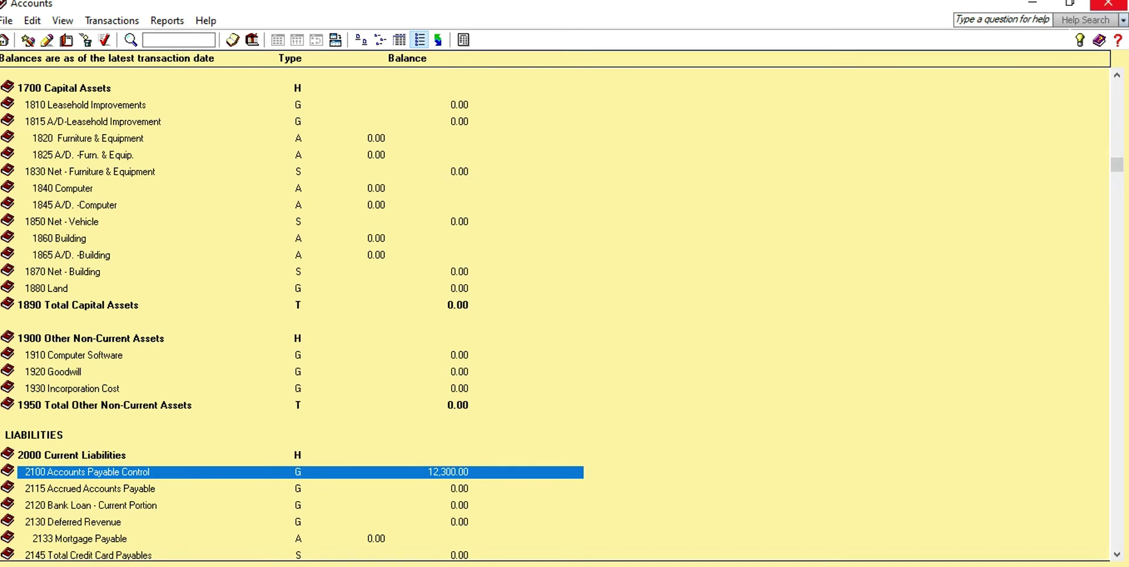
click(1108, 4)
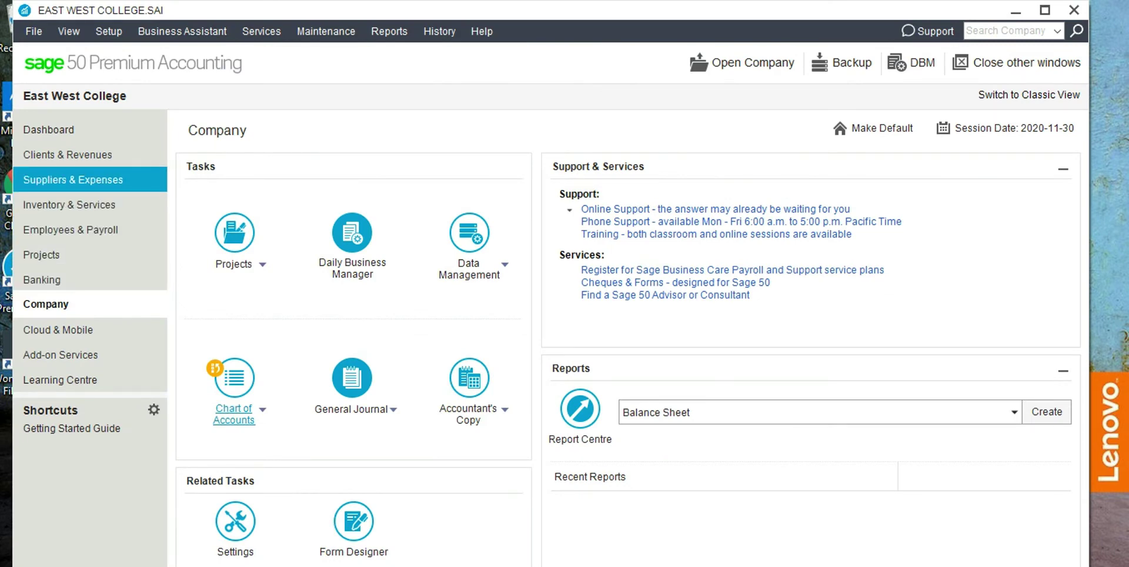
Add a supplier record named B2B Corp and save it.
click(73, 180)
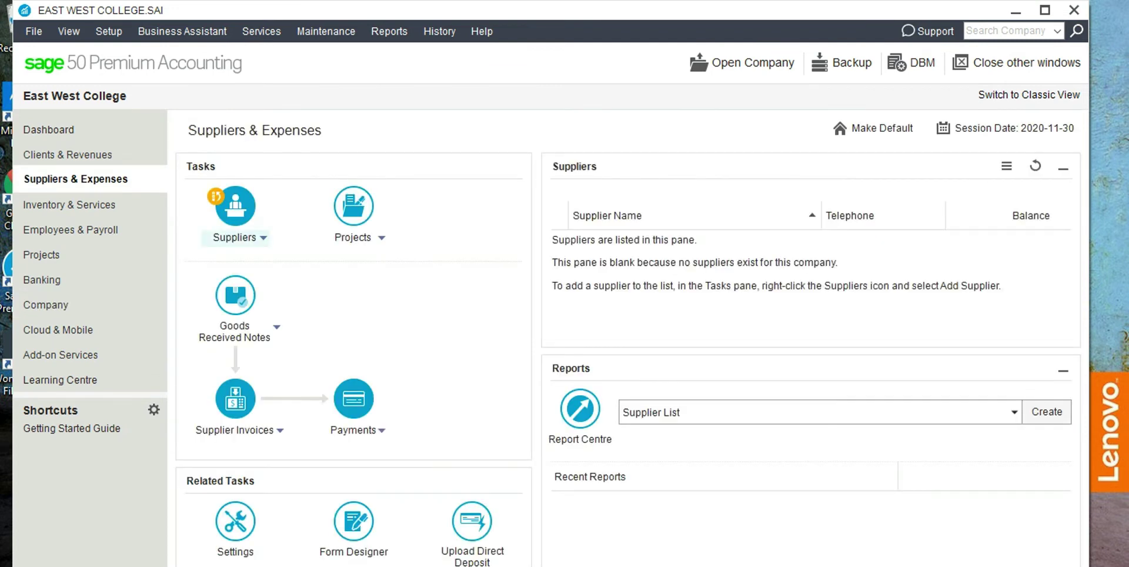
click(263, 238)
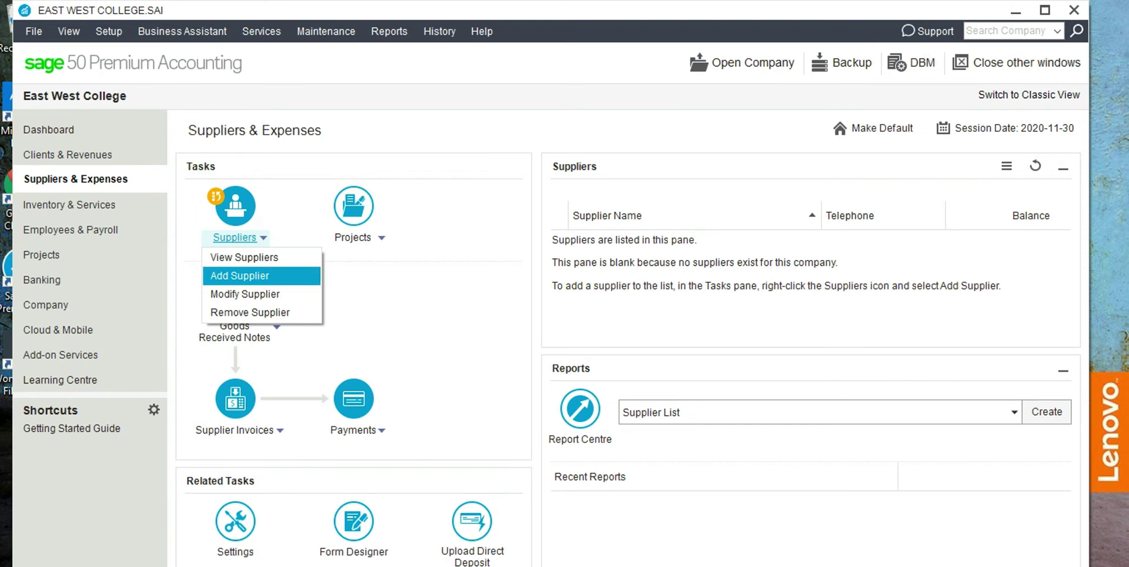
click(235, 274)
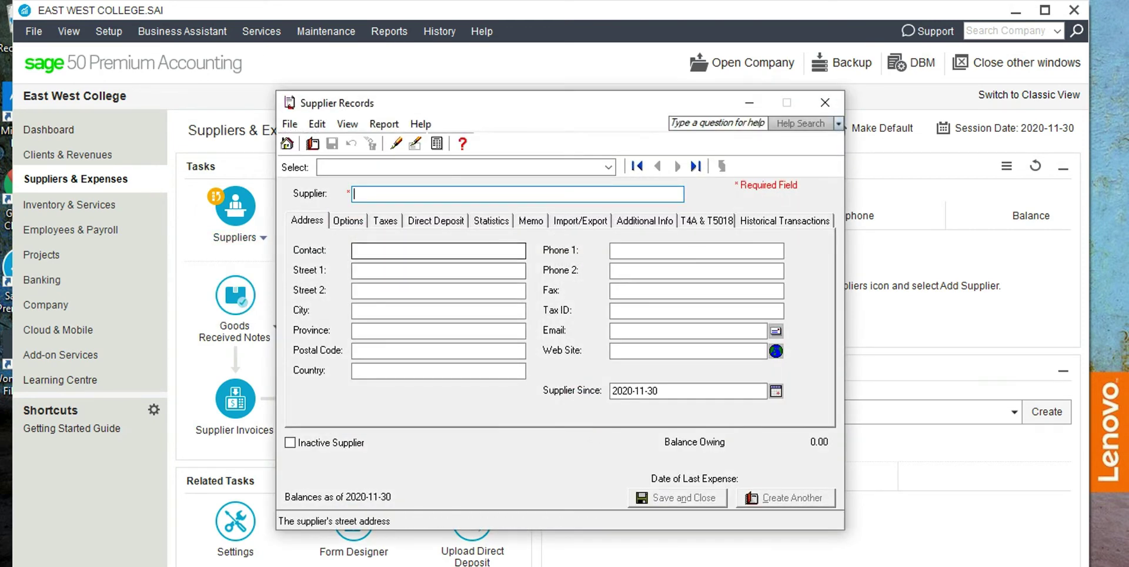
text(B2)
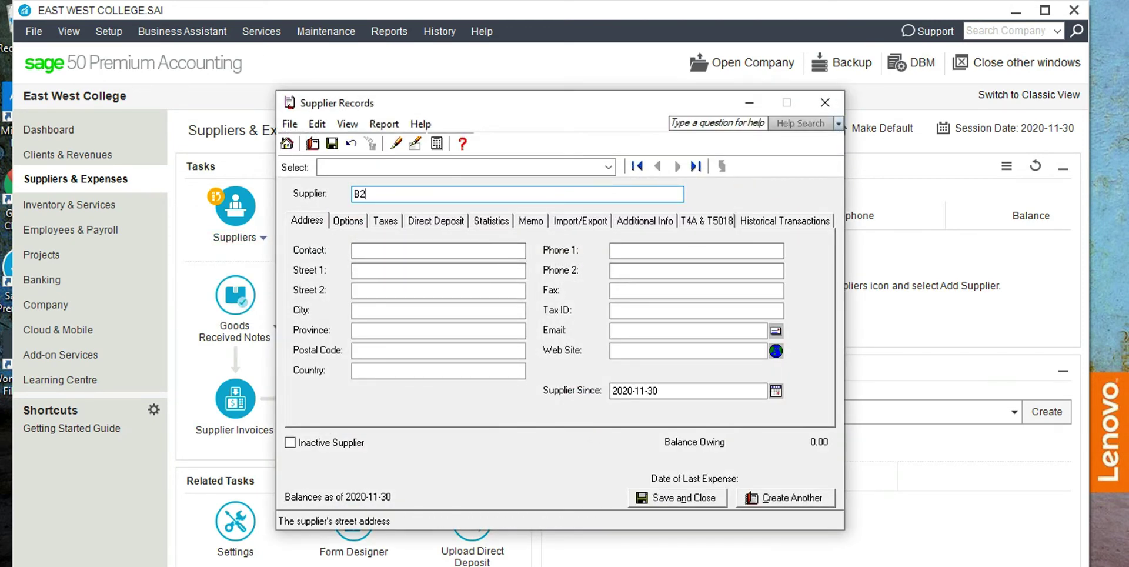
text(B Corp)
click(677, 497)
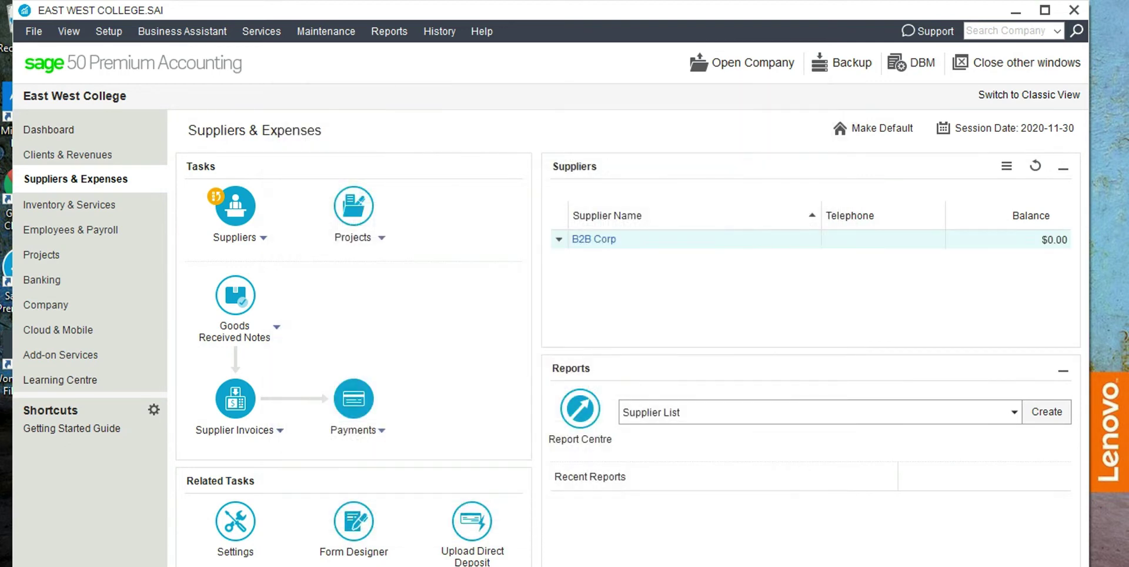
Record historical invoice 45 for 8,300 in B2B Corp's supplier record and close the record.
click(263, 238)
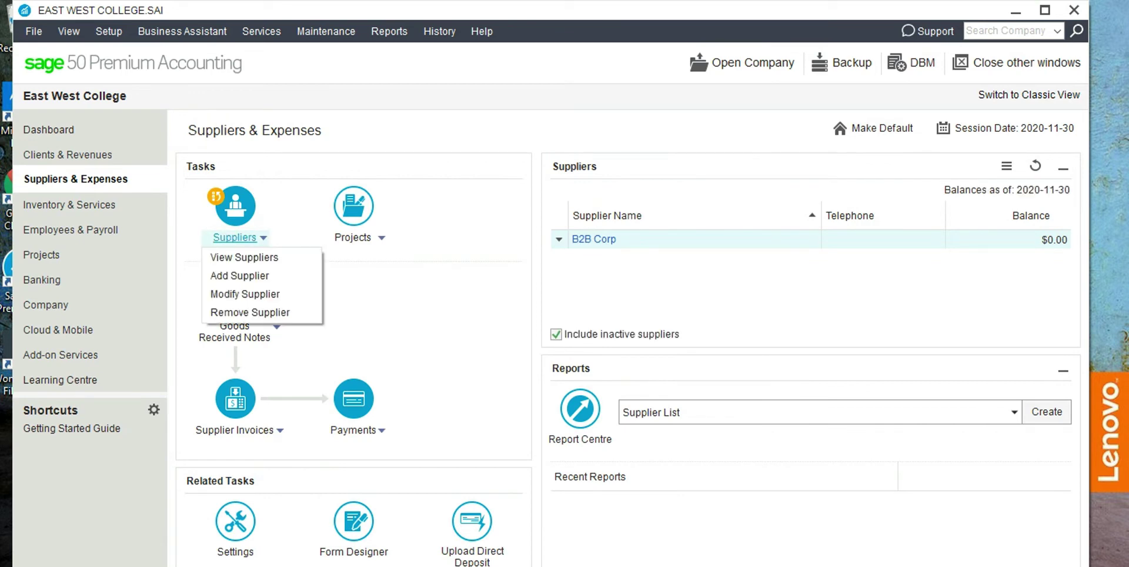
click(244, 257)
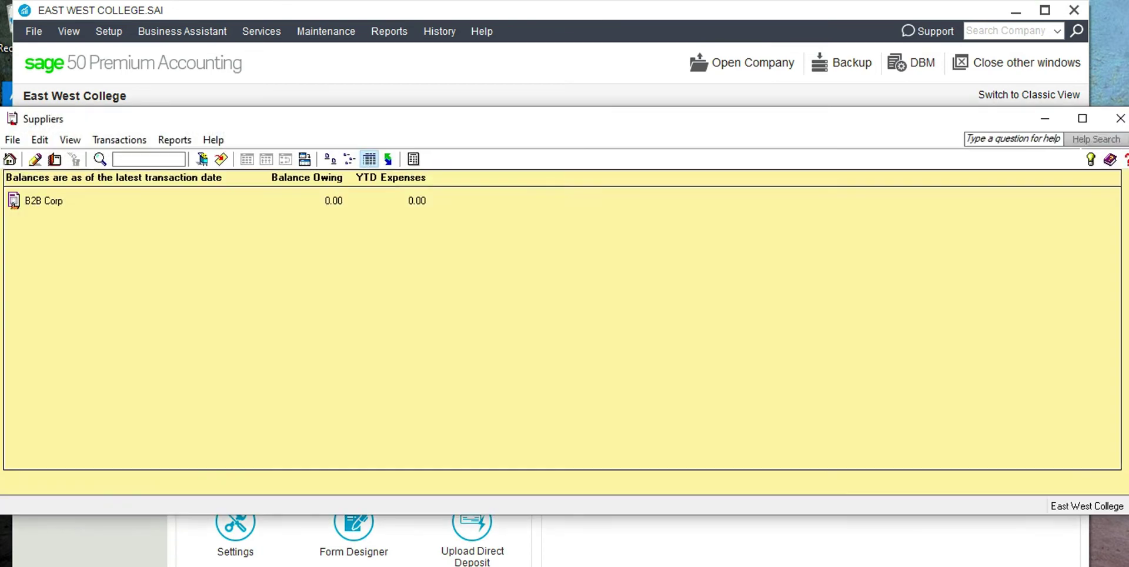
double_click(44, 200)
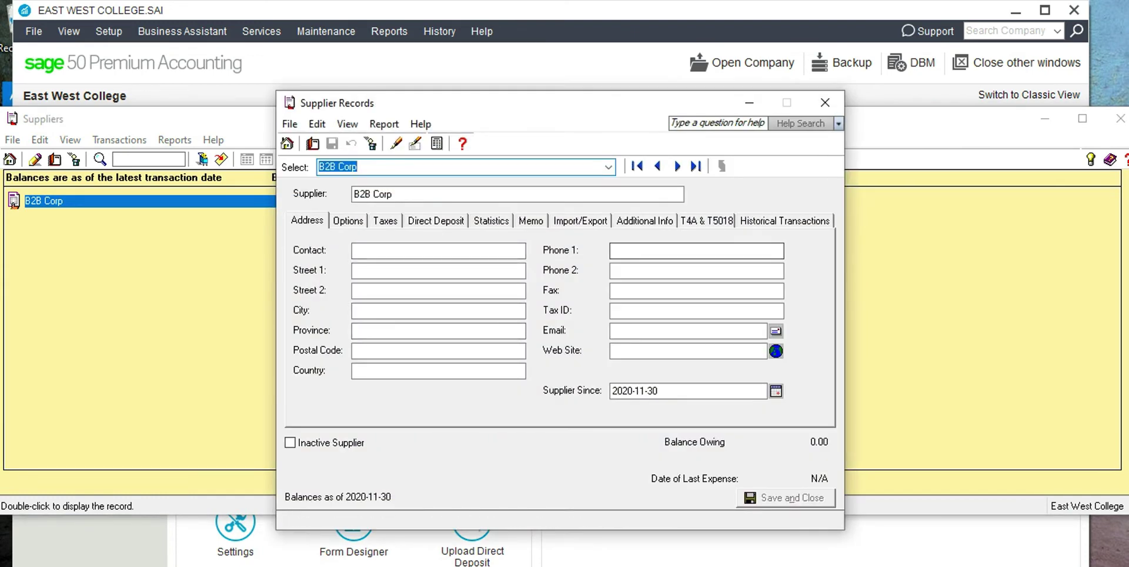
click(784, 220)
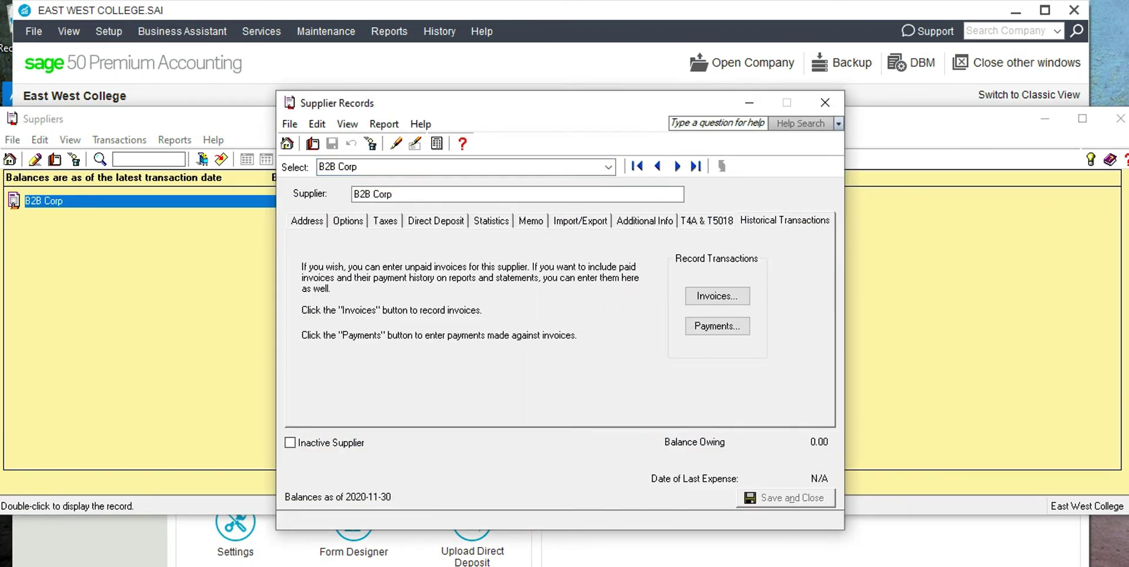
click(717, 296)
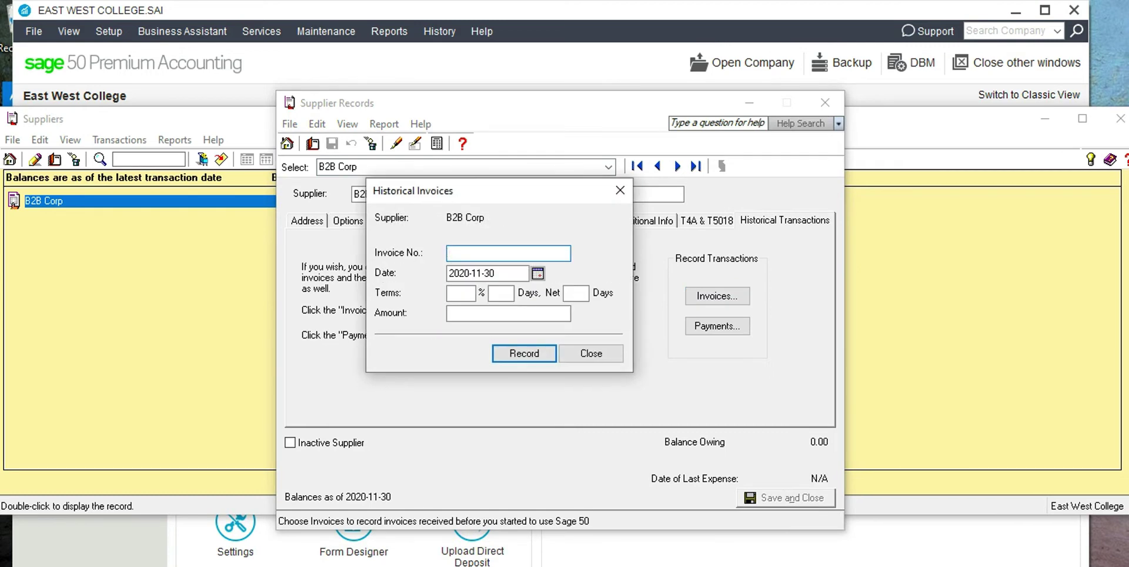
text(45)
click(565, 313)
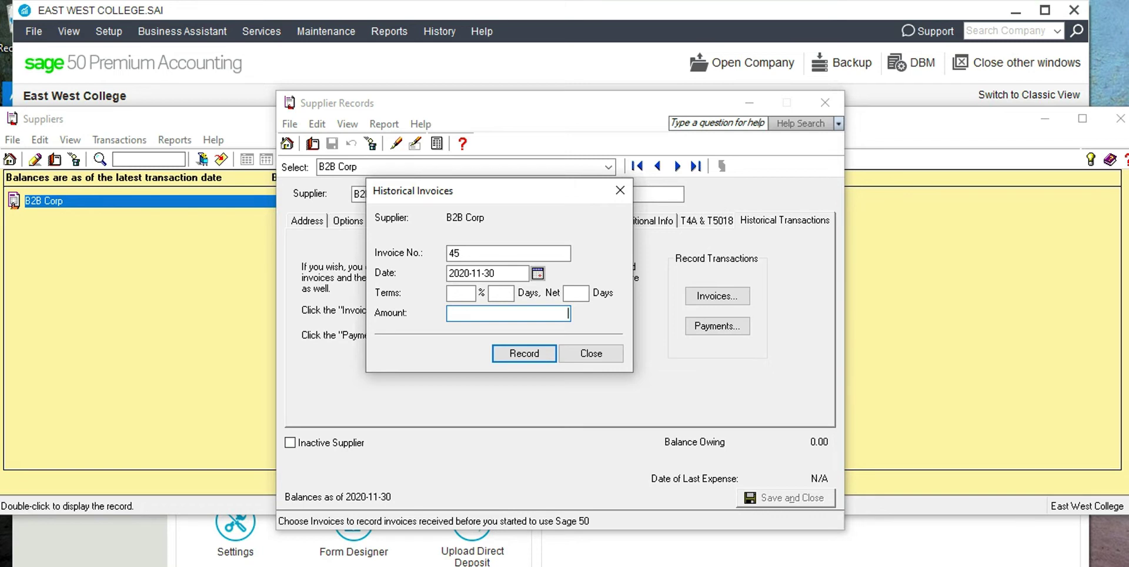
text(8300)
key(Tab)
key(Return)
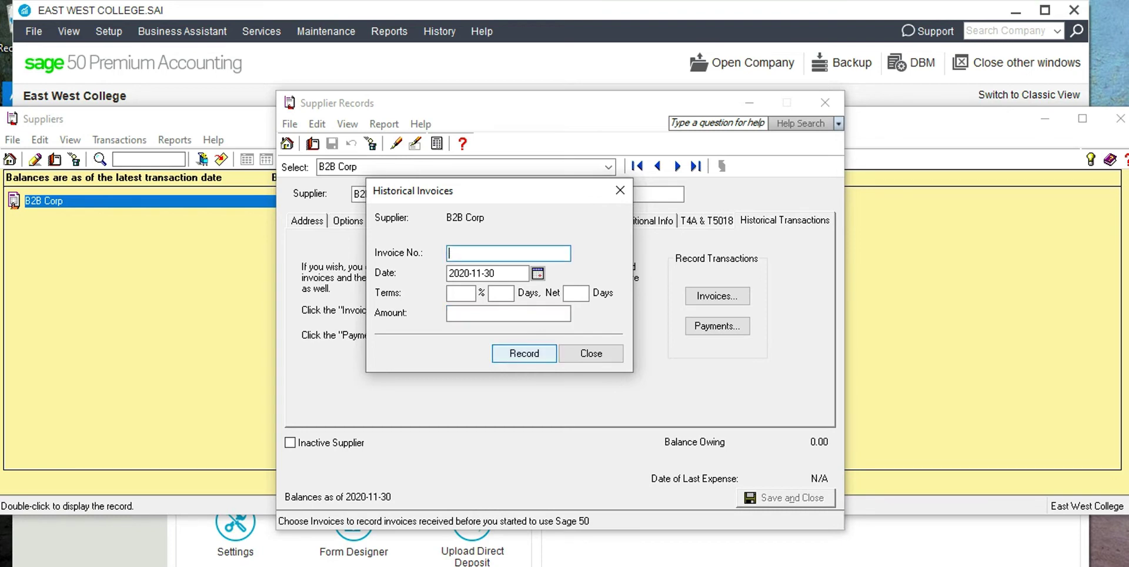
click(591, 352)
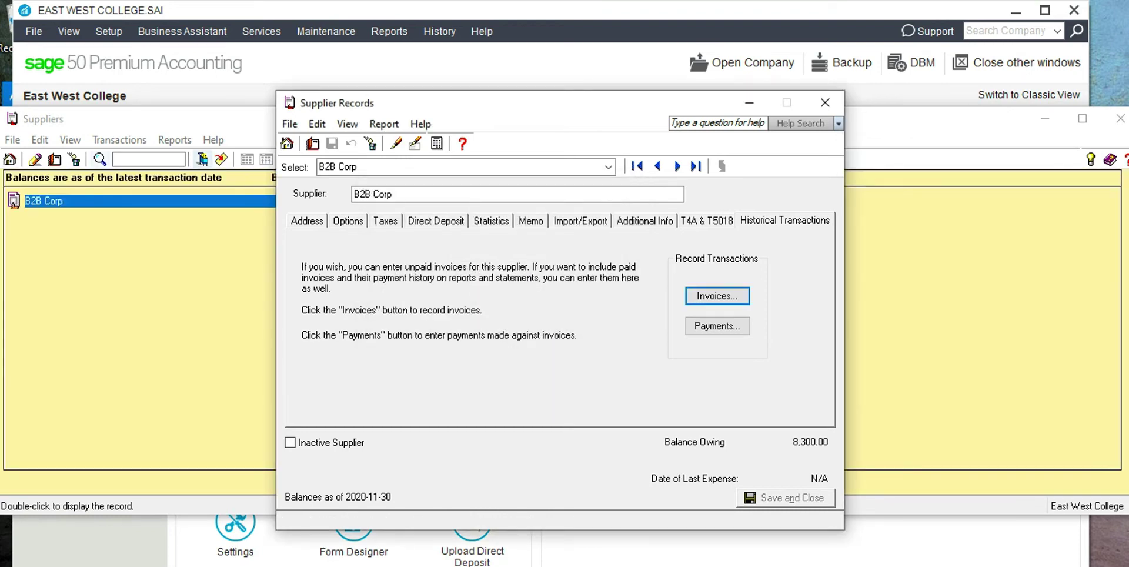
click(825, 102)
click(825, 103)
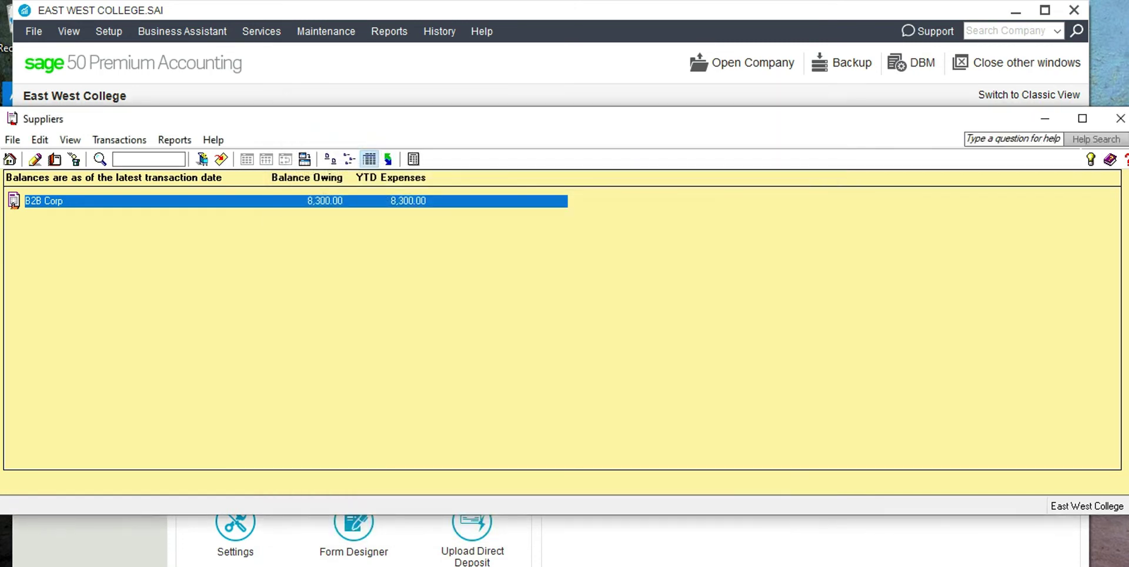
Create a supplier record named ABC Corp and save it.
click(56, 159)
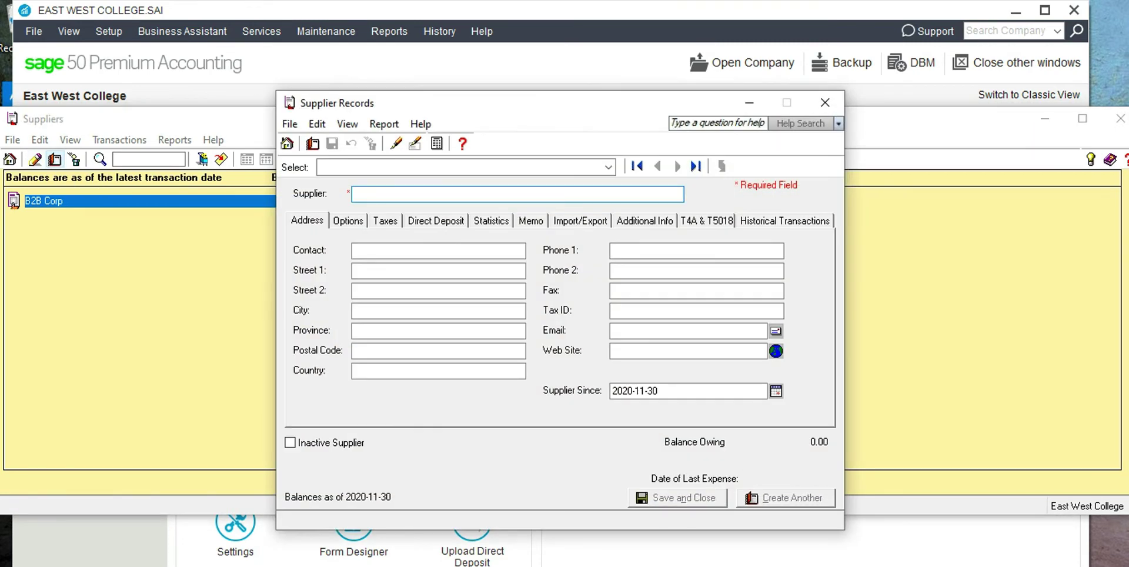
text(ABC Corp)
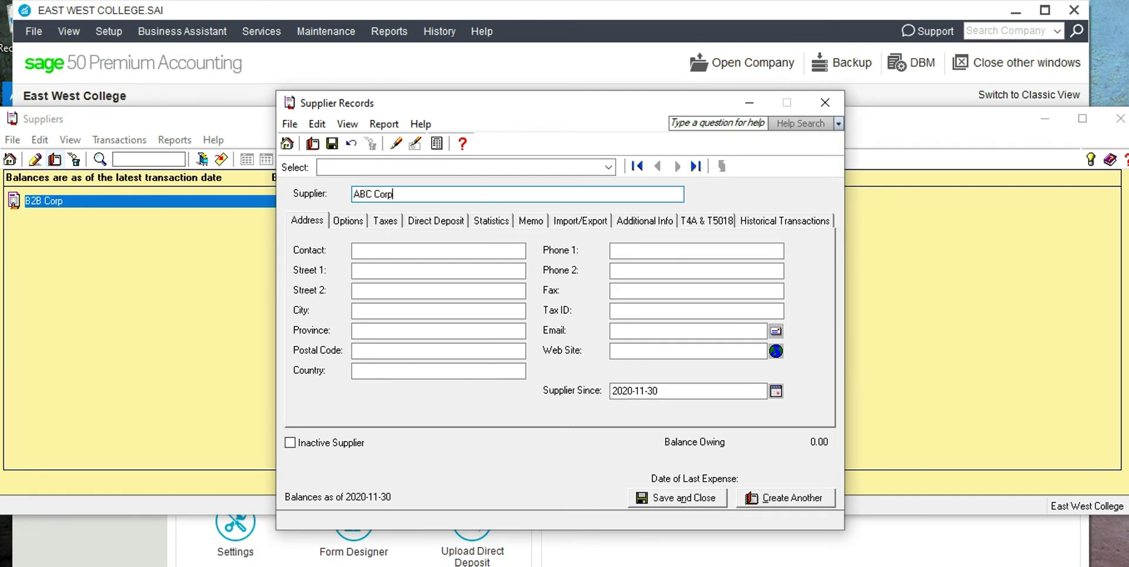
click(676, 498)
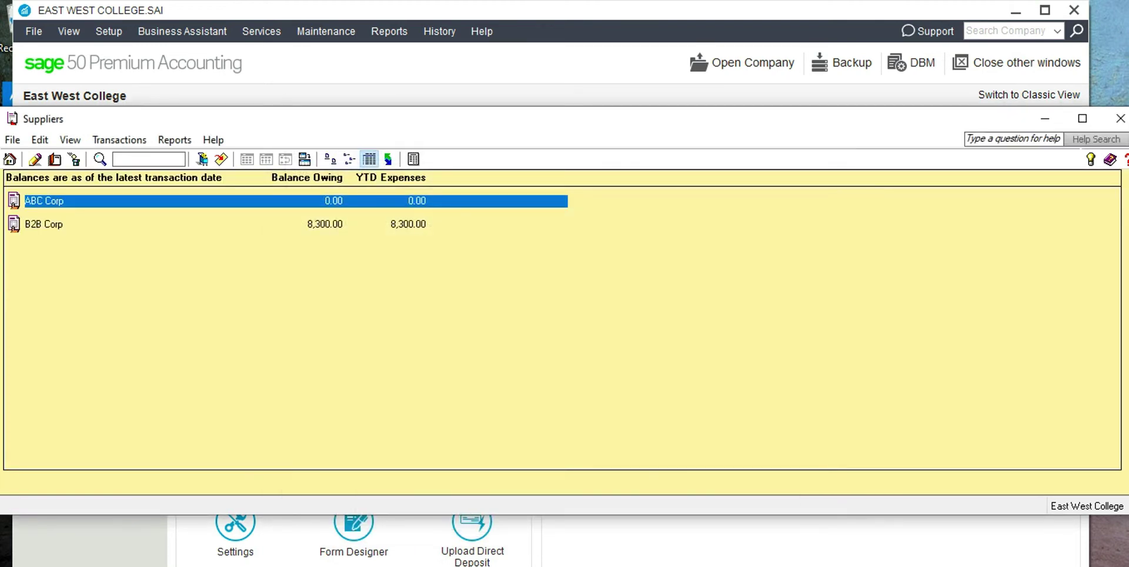
key(Return)
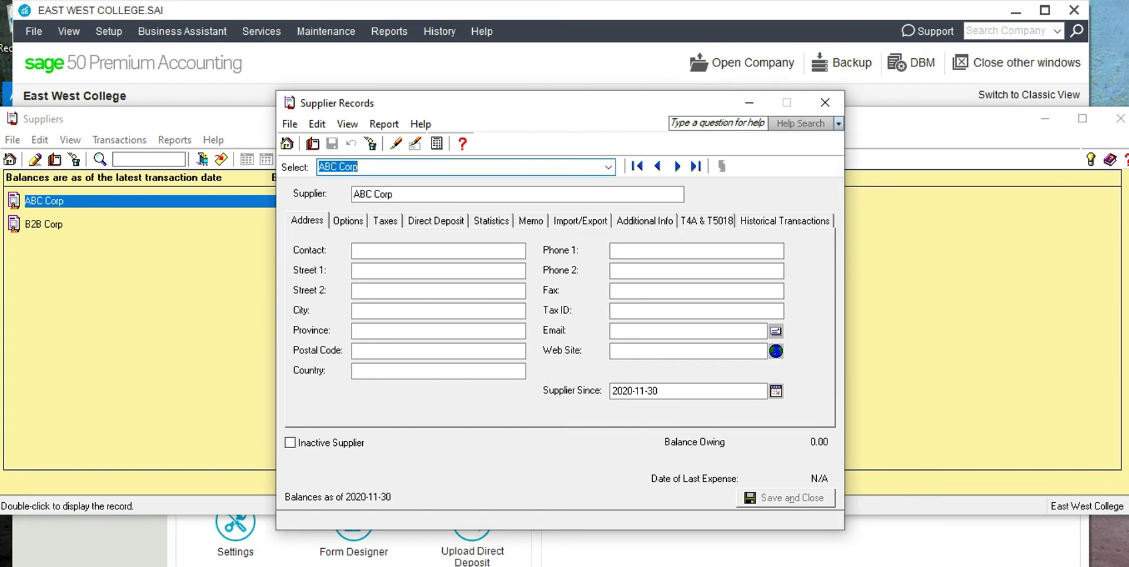
click(784, 221)
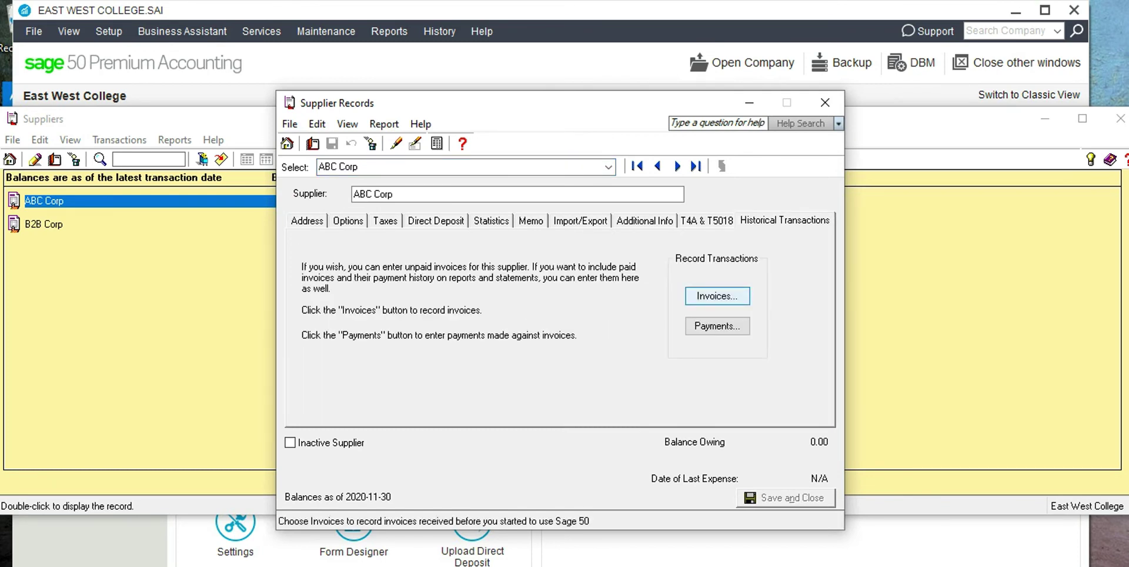
click(717, 296)
text(53)
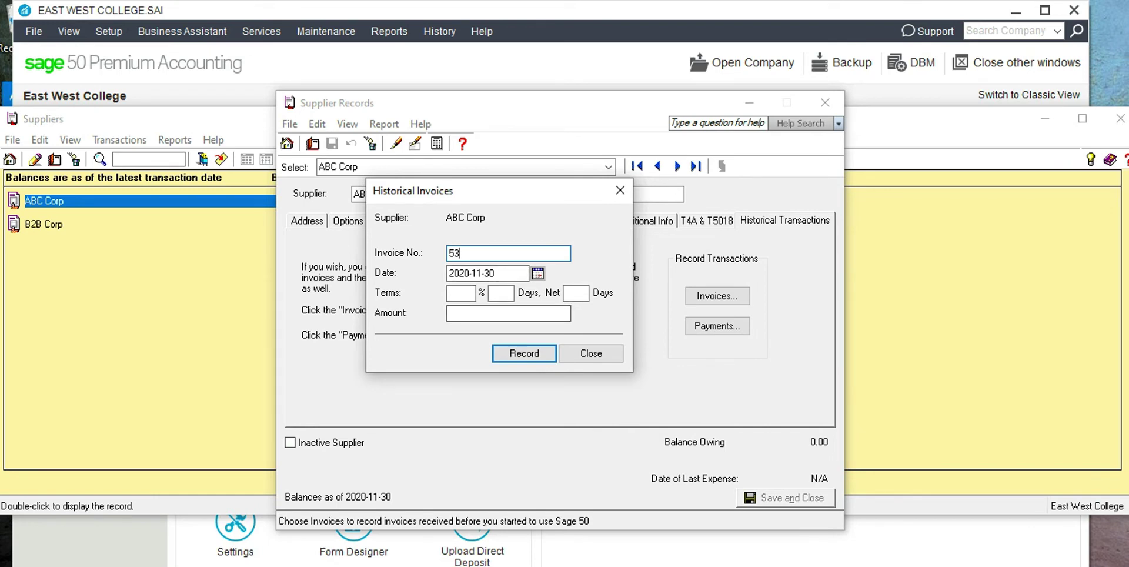
click(509, 313)
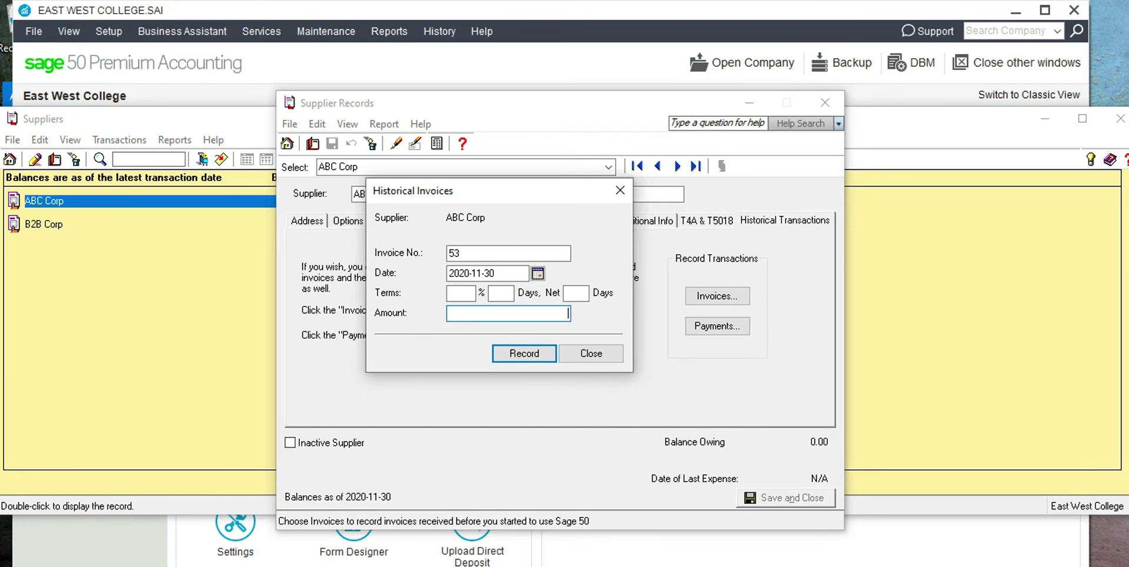
text(300)
click(620, 190)
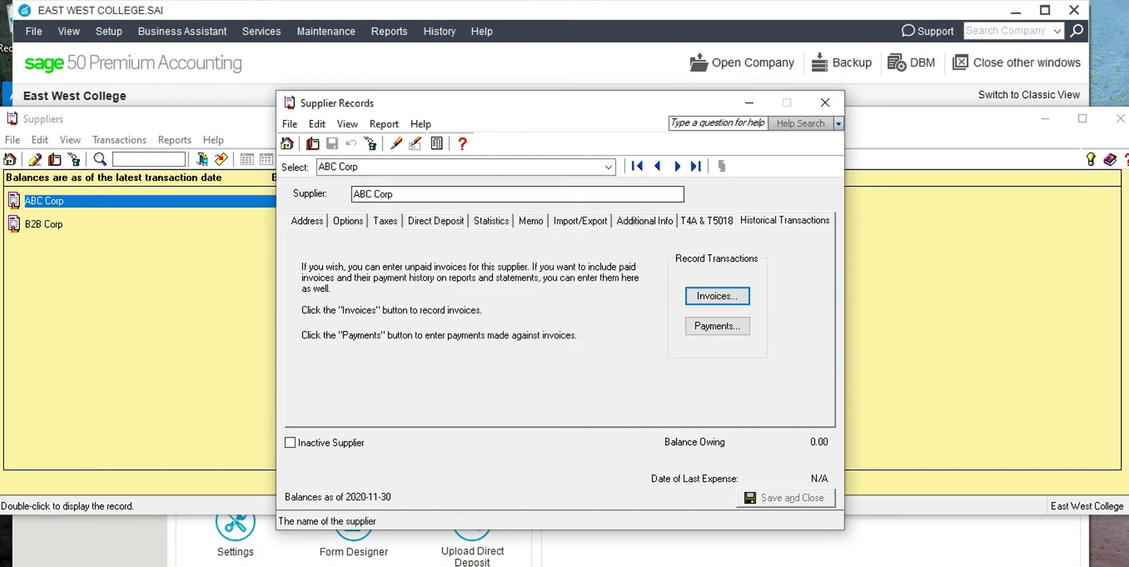
click(826, 102)
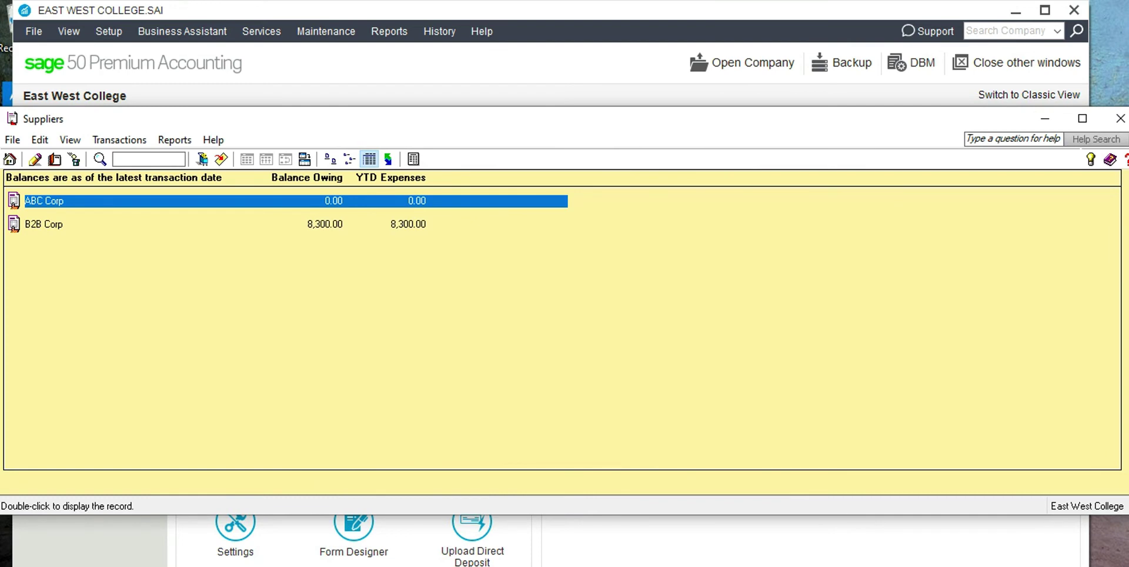
Record historical invoice 53 for 4,300 in ABC Corp's supplier record, then close the record and the suppliers list.
double_click(44, 200)
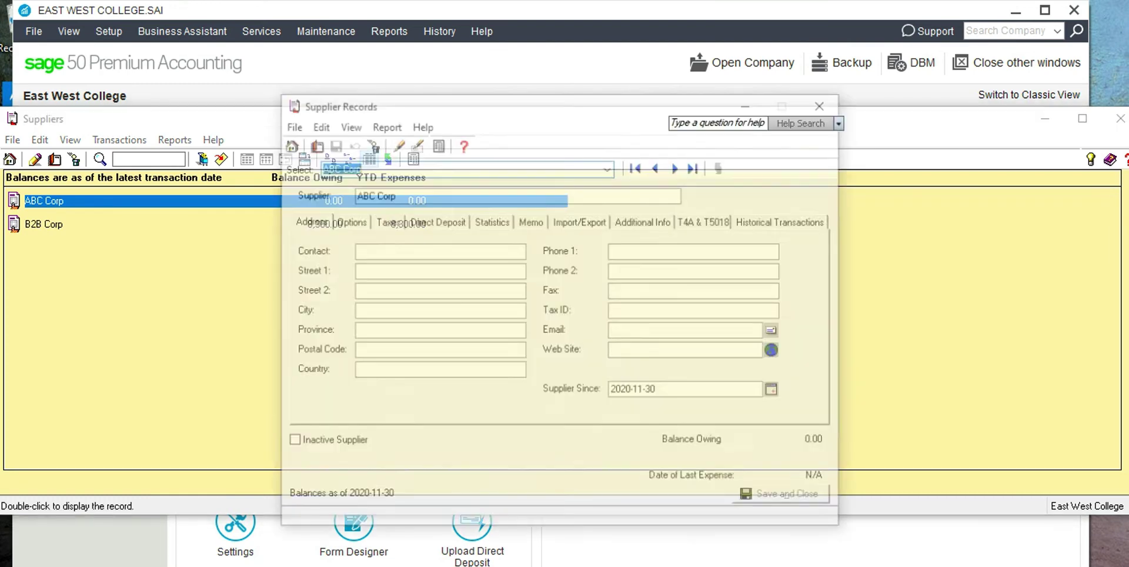
click(784, 220)
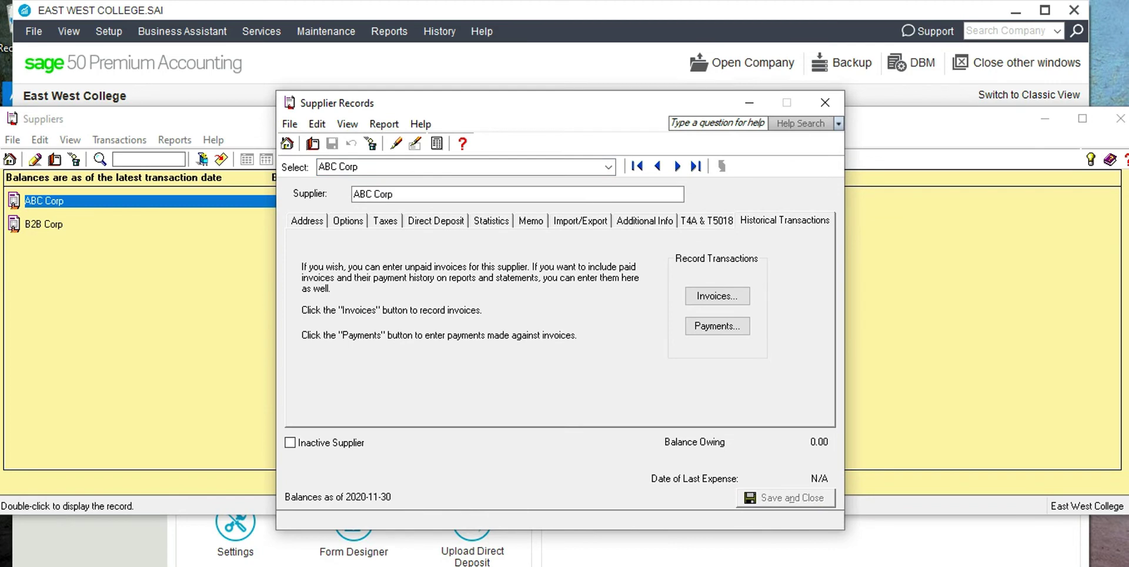
click(717, 296)
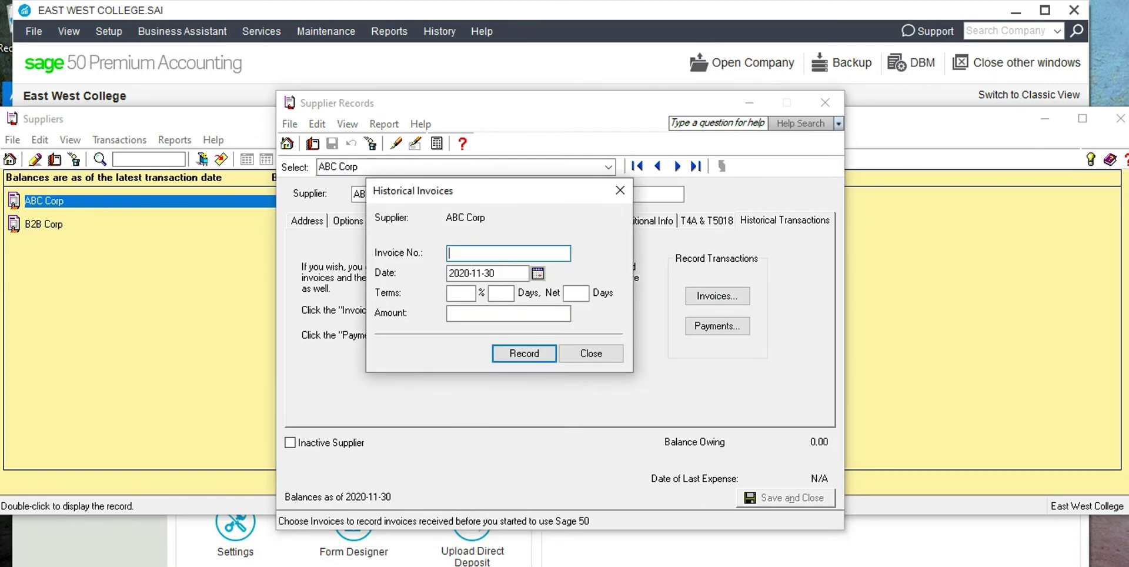
text(53)
click(566, 313)
text(4300)
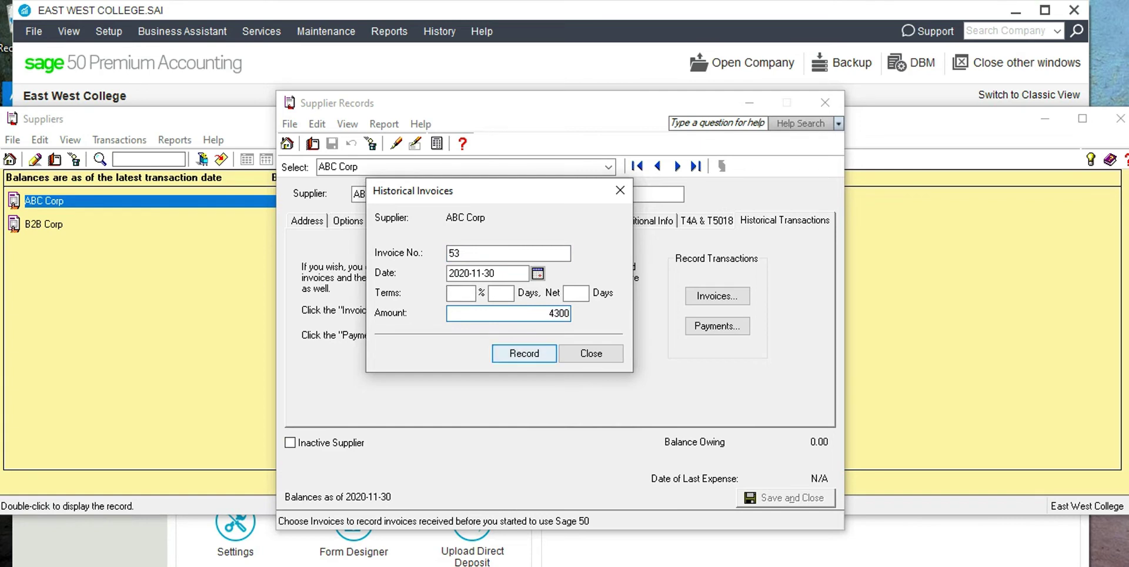
click(524, 353)
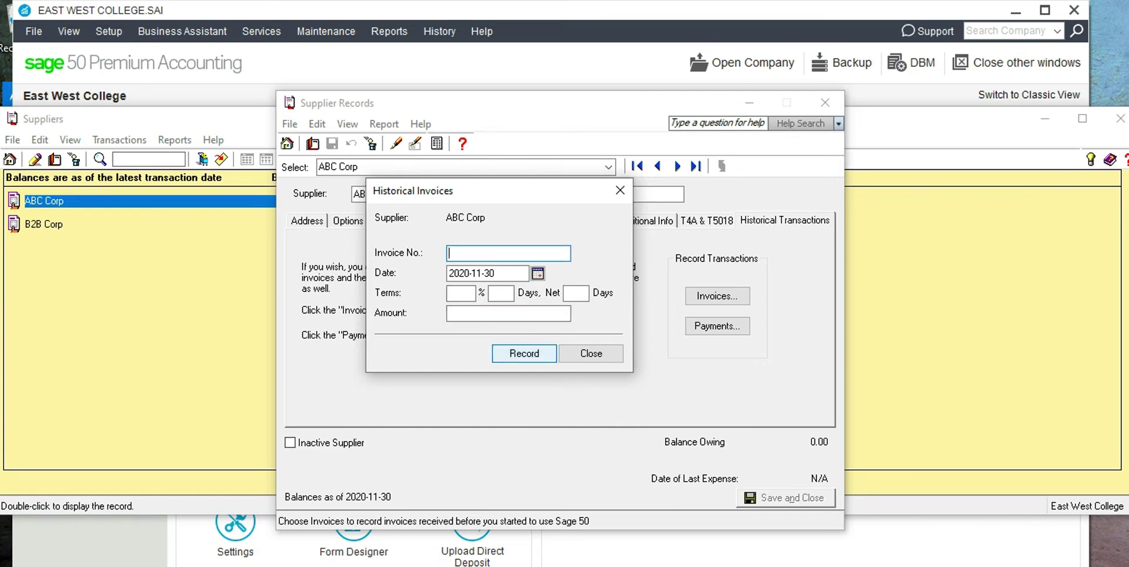
click(620, 190)
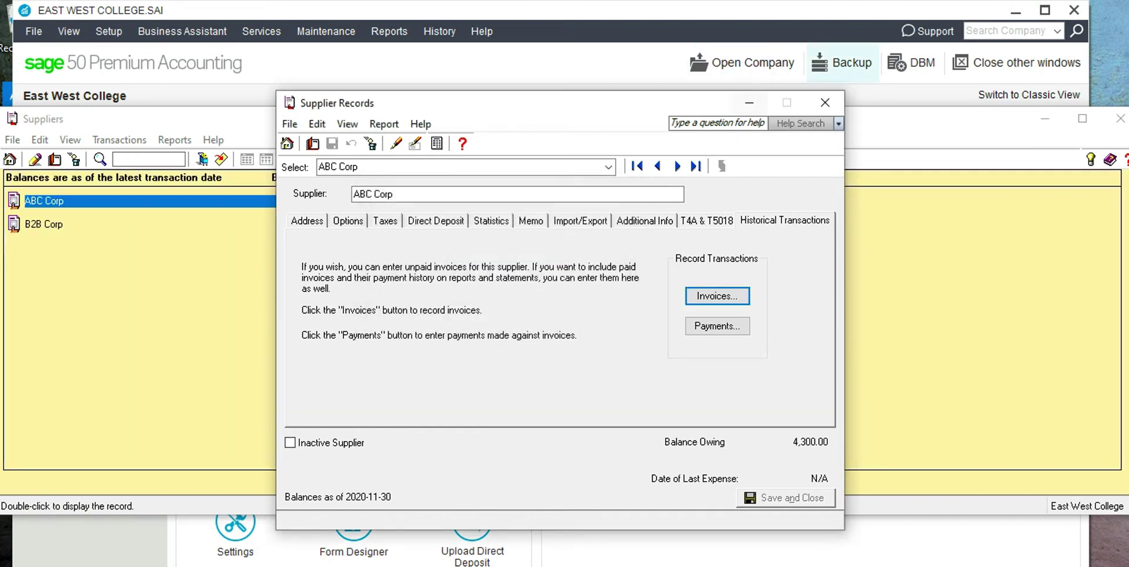
click(825, 103)
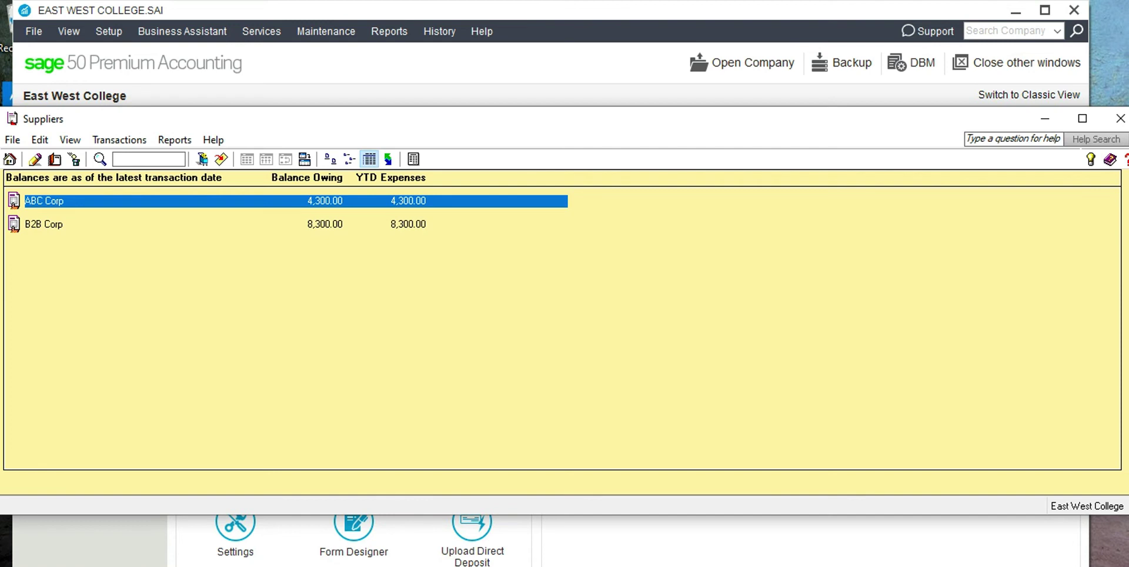
click(1120, 119)
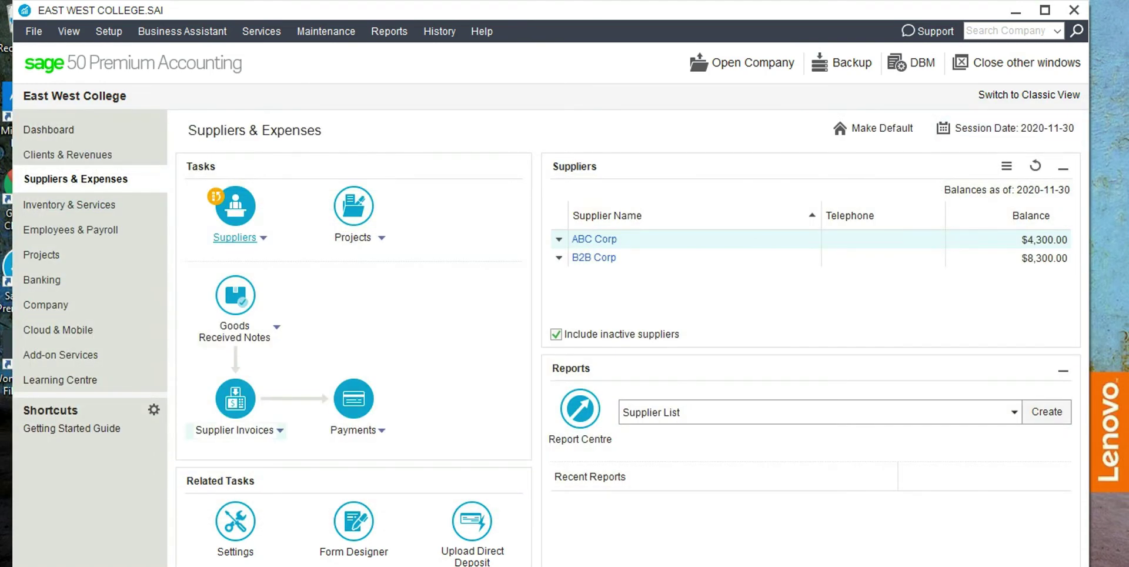
Open the company's chart of accounts and set the opening balance of account 1860 Building to 150,000, saving the record.
click(45, 305)
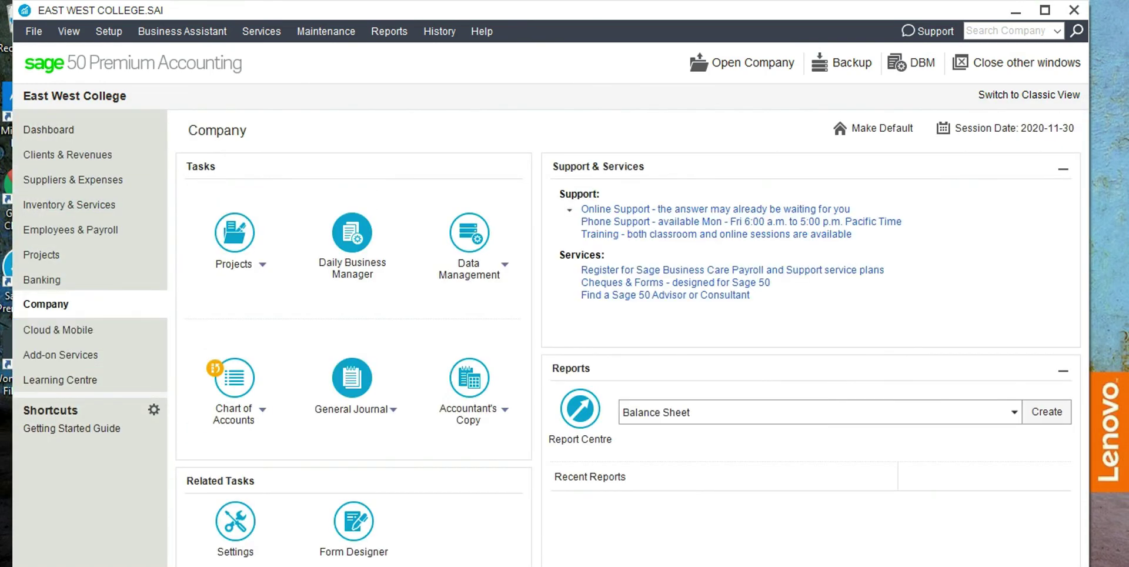
click(262, 409)
click(245, 439)
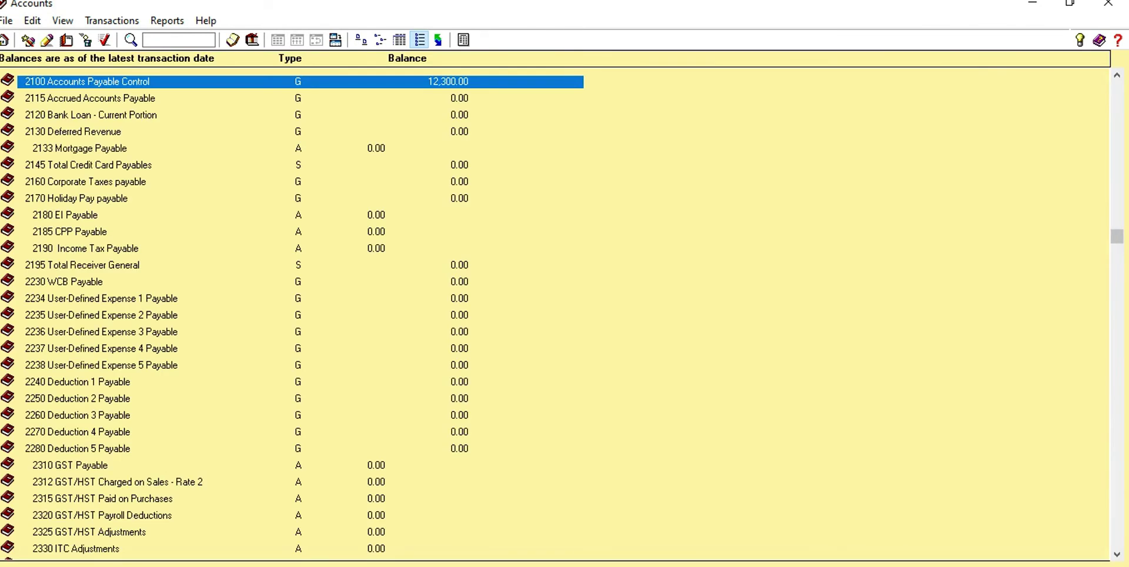
drag(1116, 236, 1117, 178)
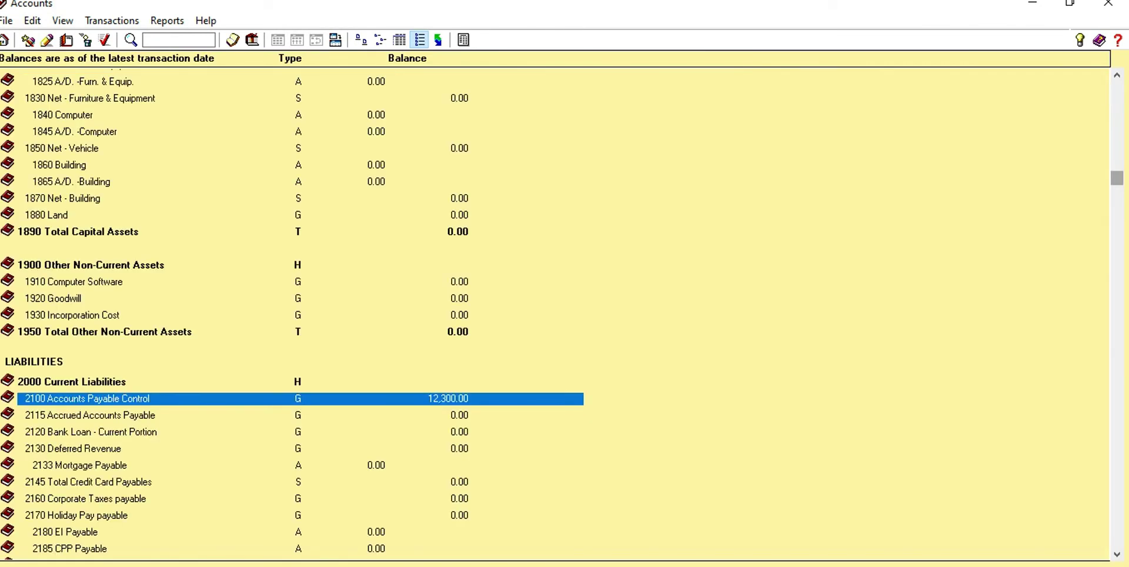
double_click(59, 165)
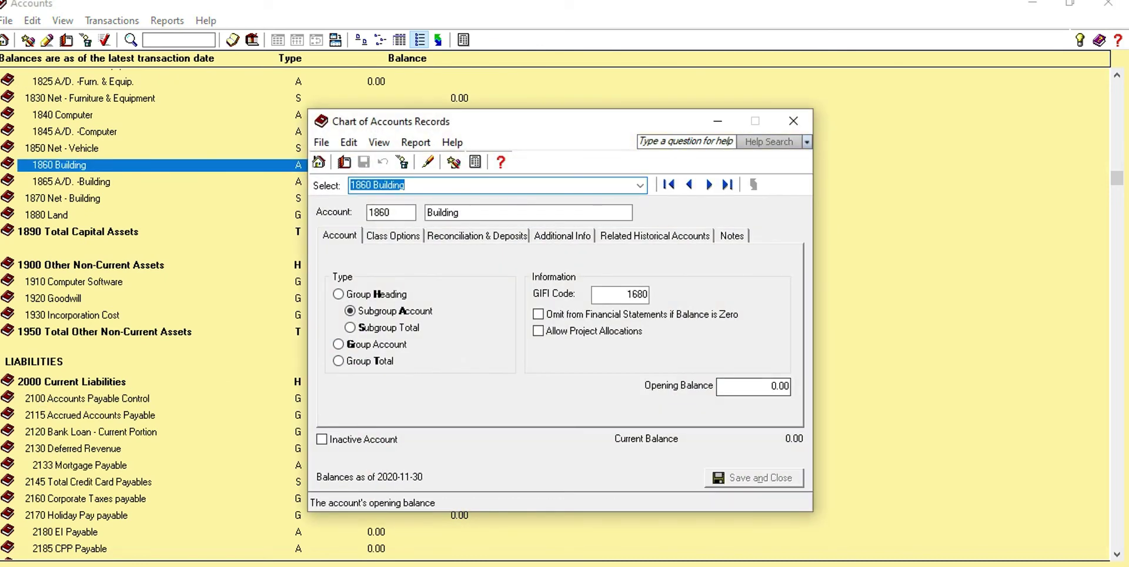
double_click(785, 386)
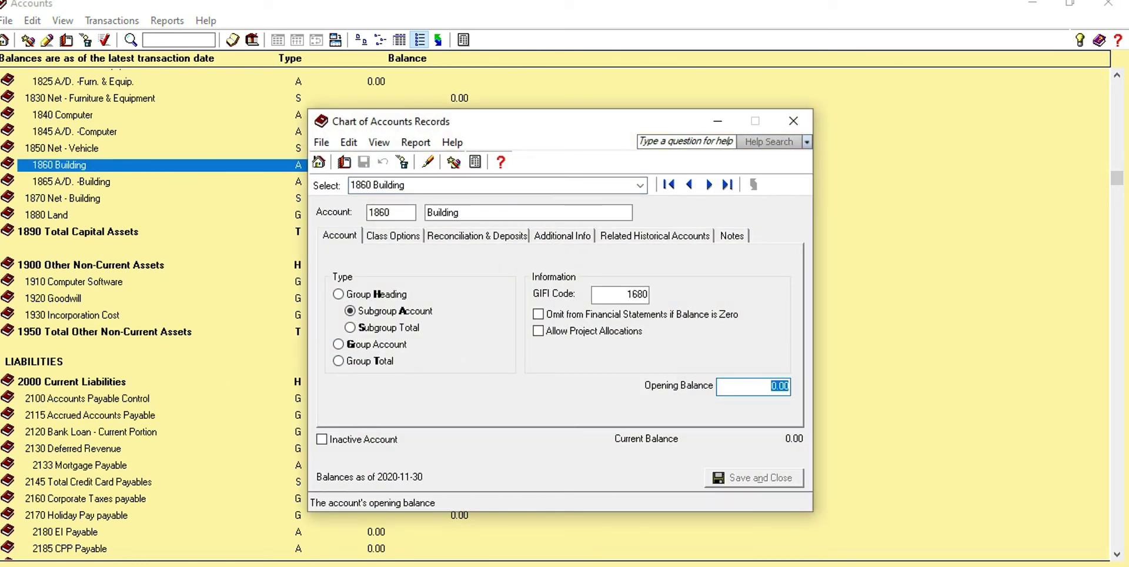
text(150000)
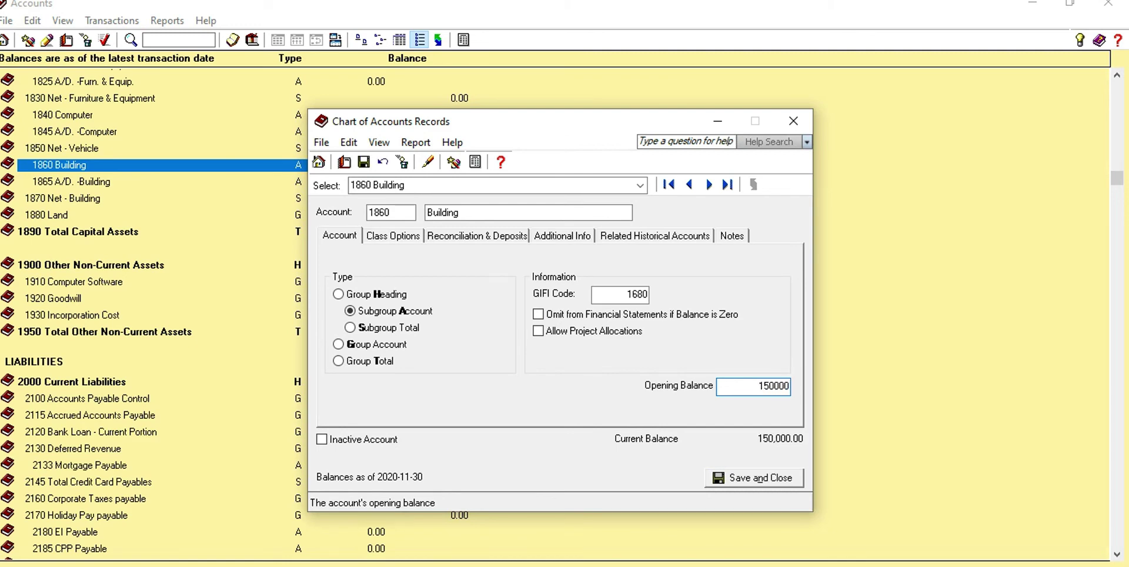
key(Return)
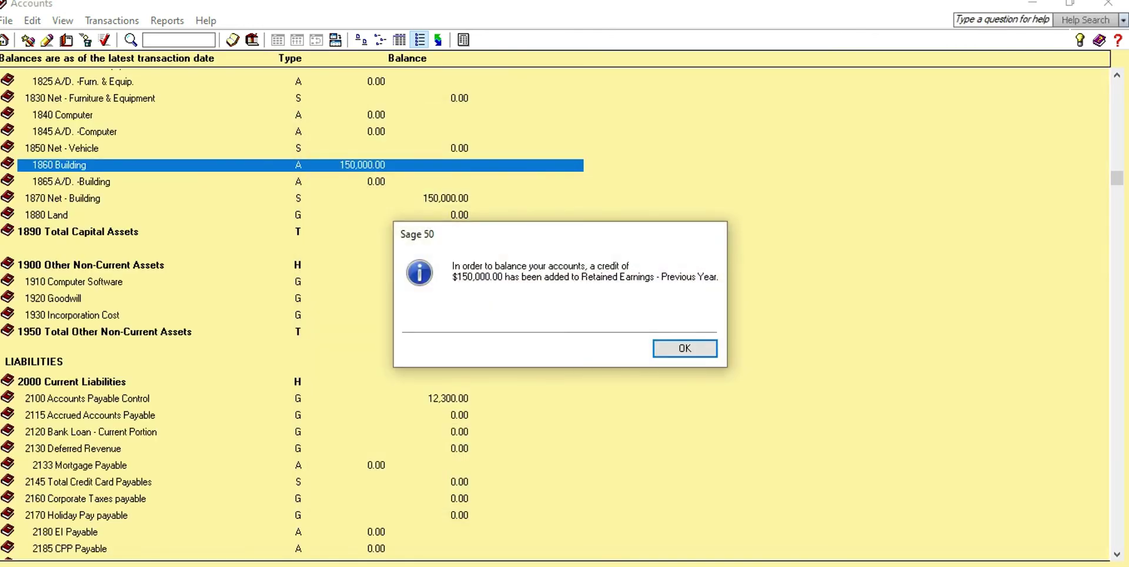
key(Return)
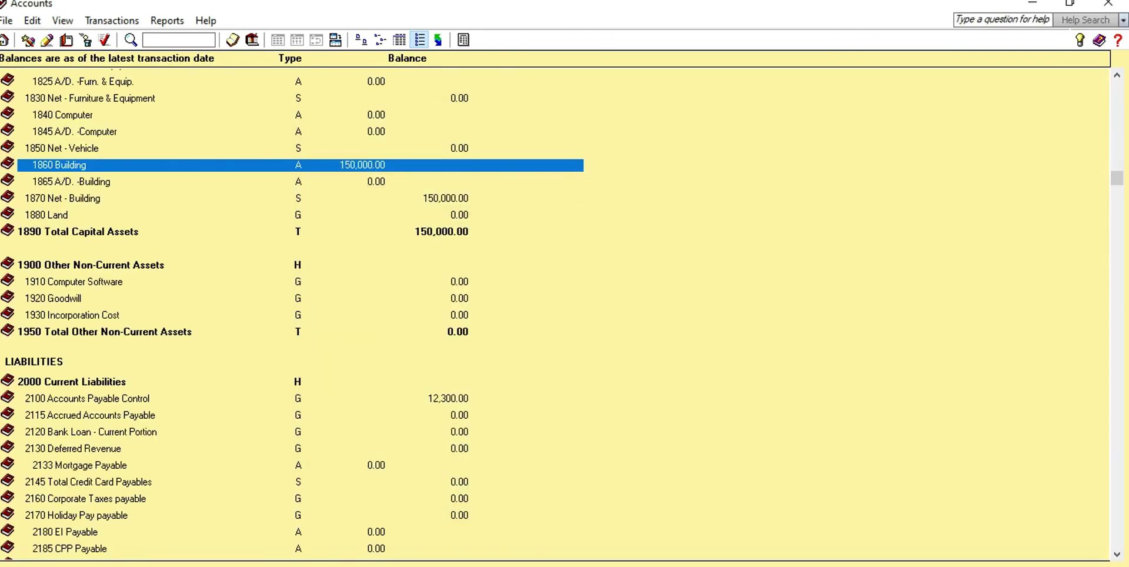
Set the opening balance of account 1865 A/D. -Building to -12,125 and save the record.
key(Down)
key(Return)
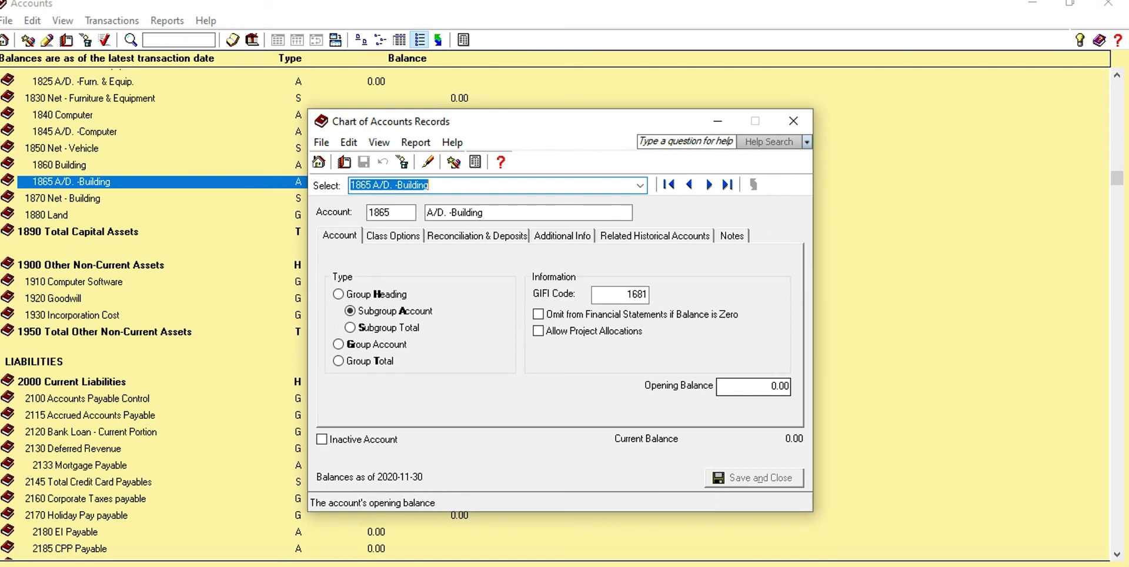
click(780, 385)
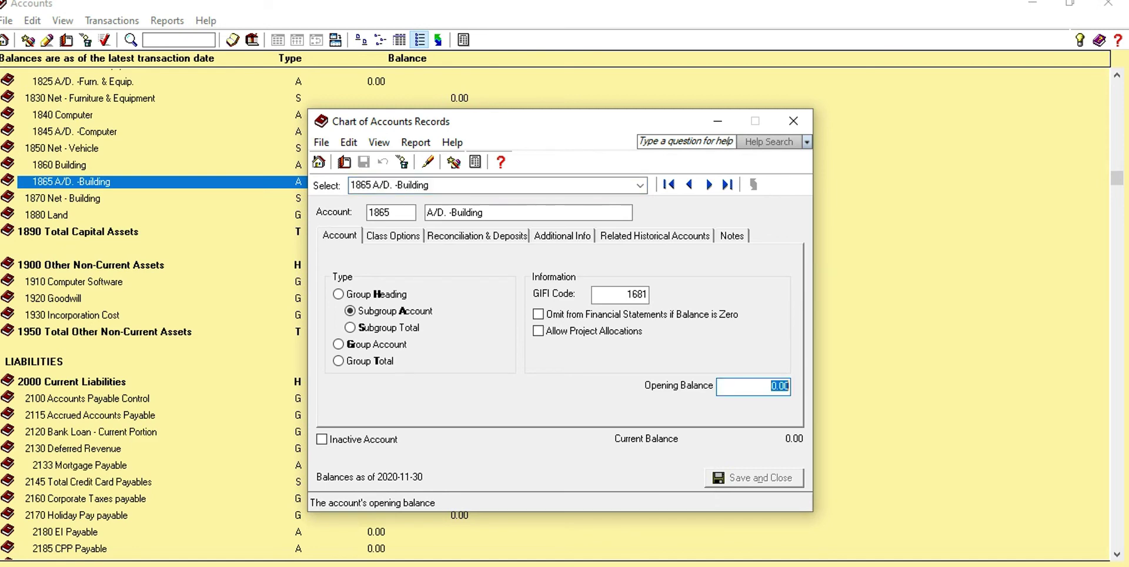
text(-)
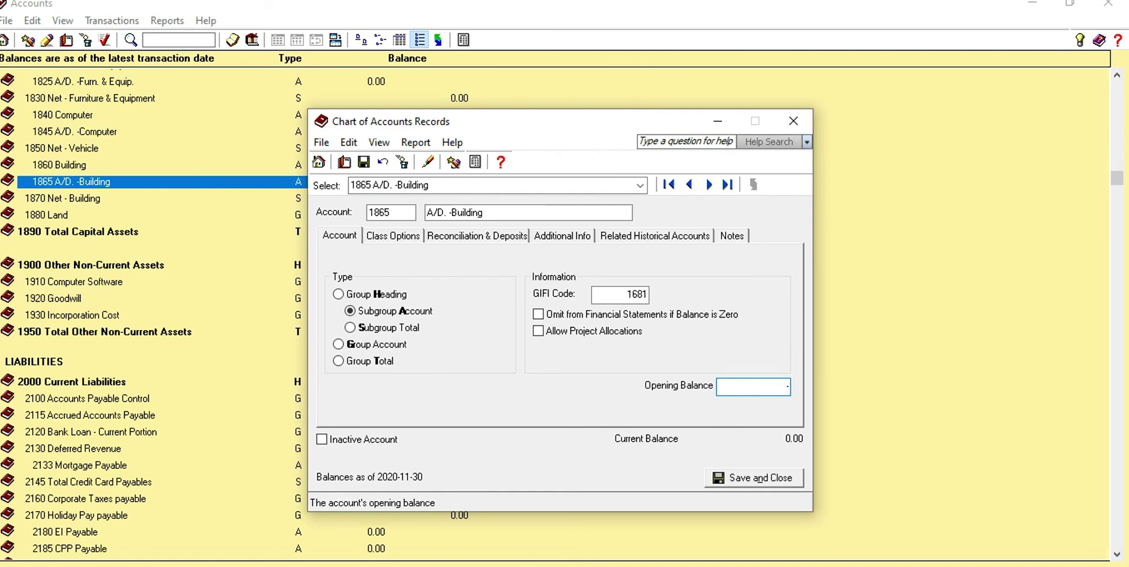
text(12125)
click(754, 478)
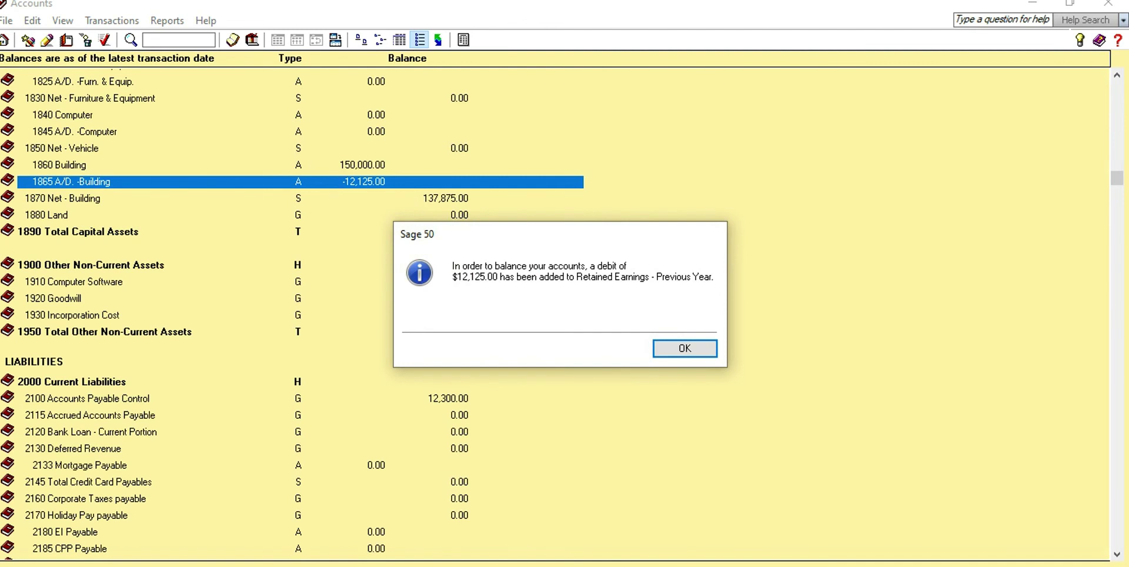
key(Return)
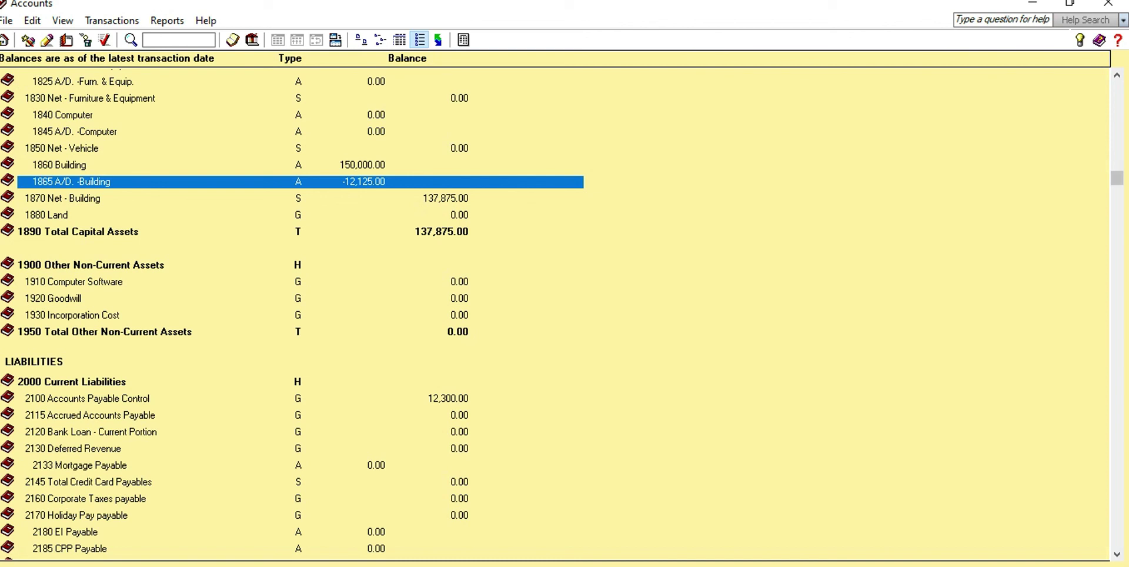
Enter -5000 as the opening balance of account 3580 Dividend.
drag(1117, 177, 1117, 253)
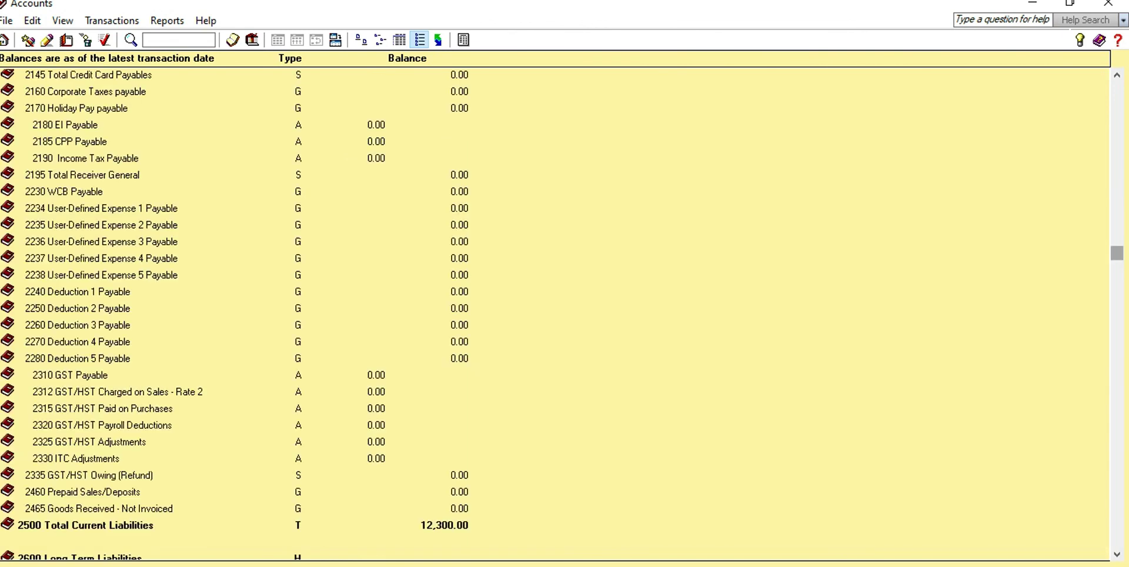
drag(1117, 253, 1117, 308)
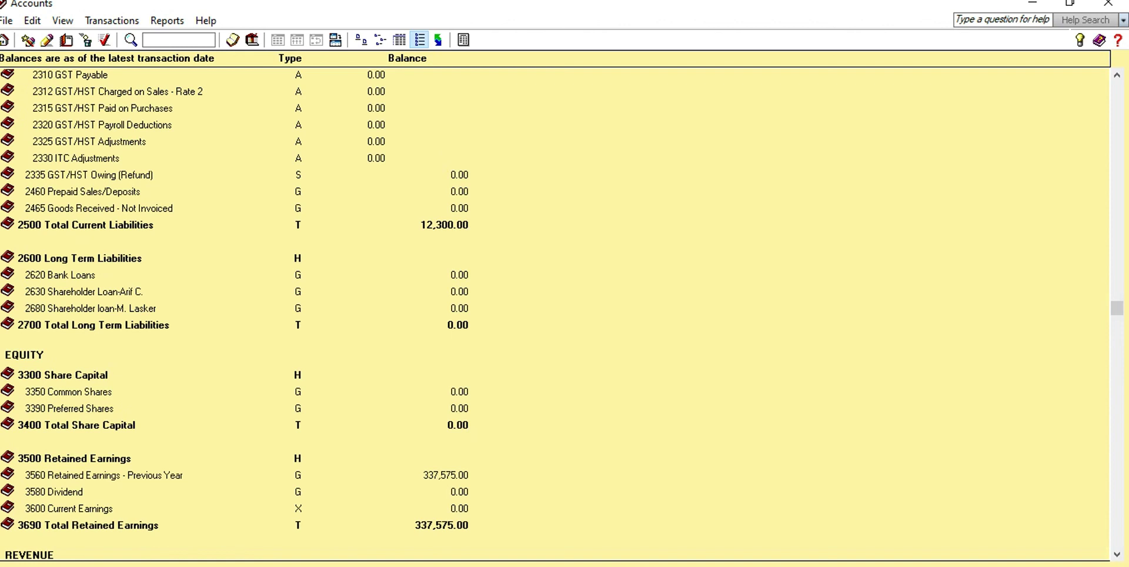
click(54, 491)
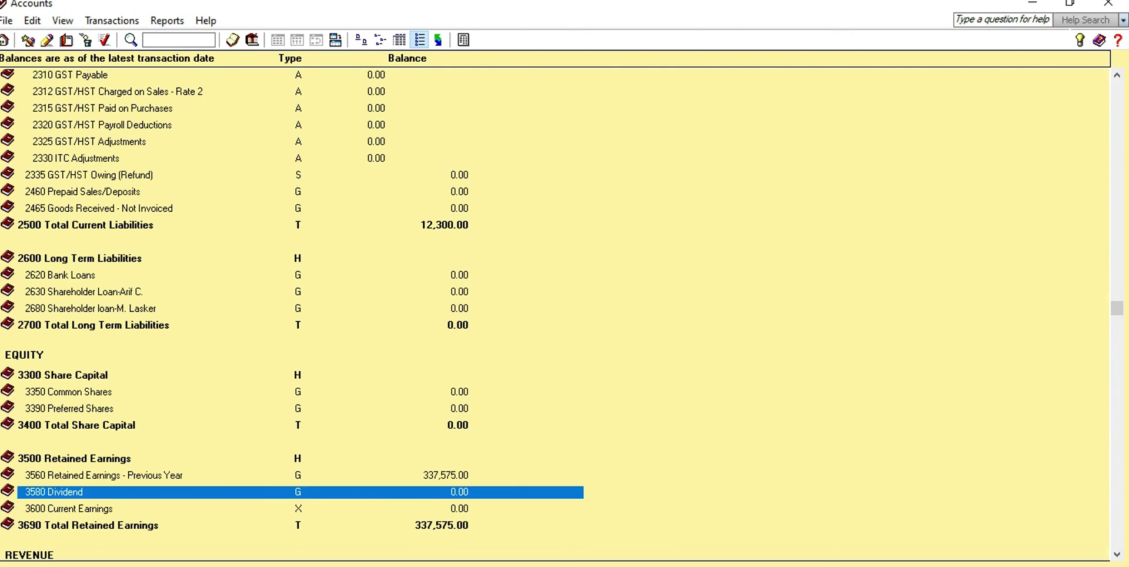
double_click(54, 491)
click(787, 386)
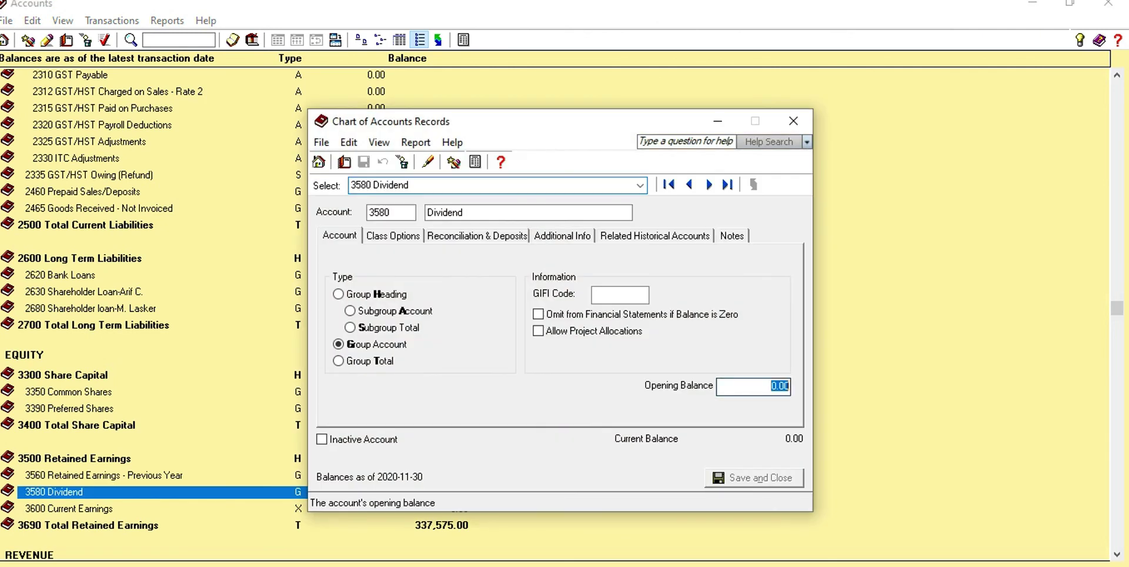
key(BackSpace)
text(-5000)
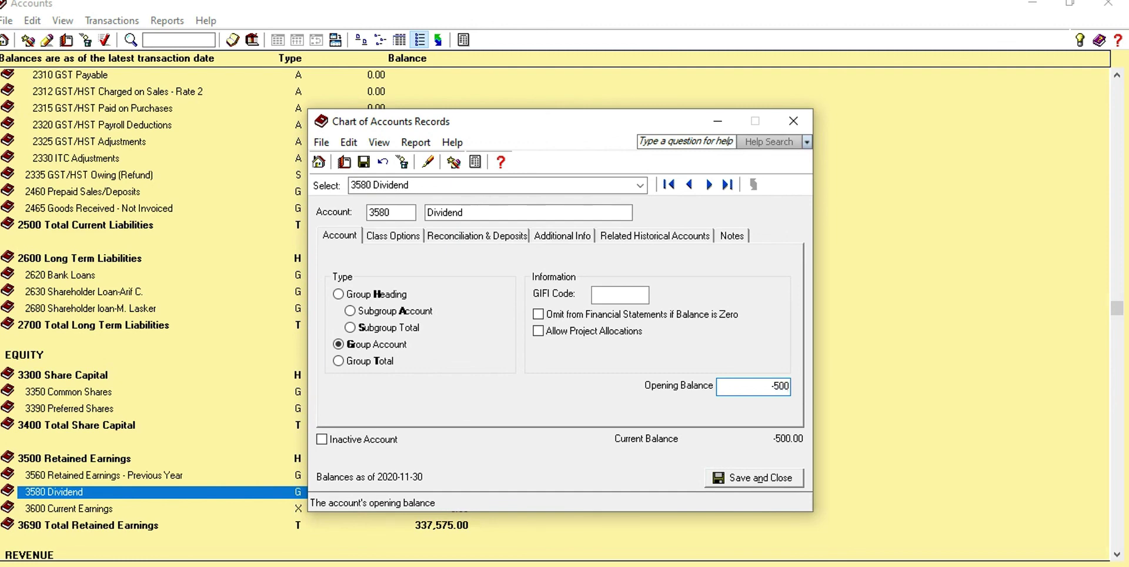